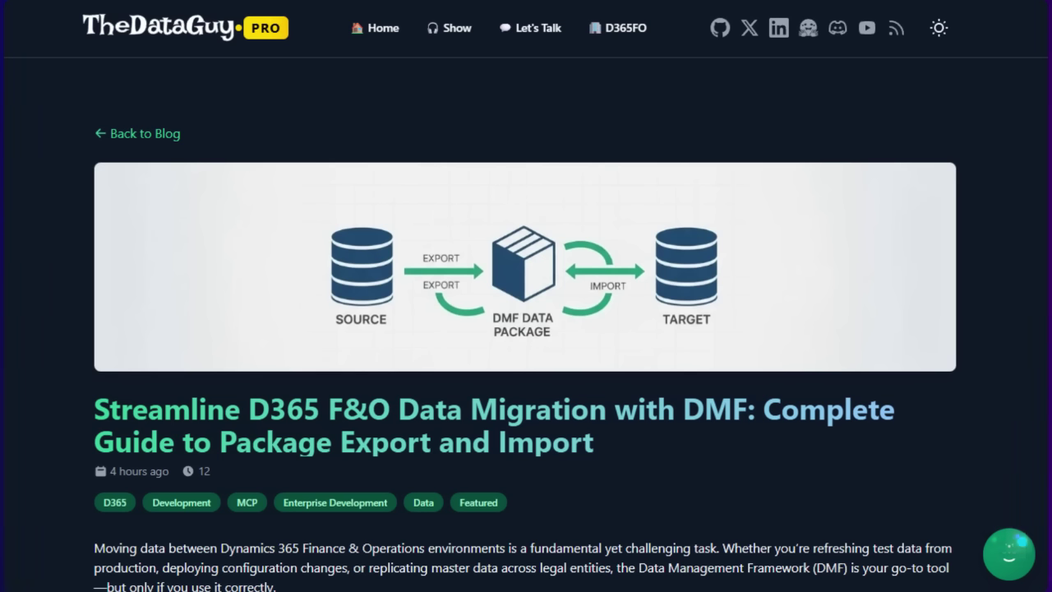
Advance through the five phases of the DMF Workflow: 5-Phase Automation slides in the data migration article
scroll(106, 390, "down", 10)
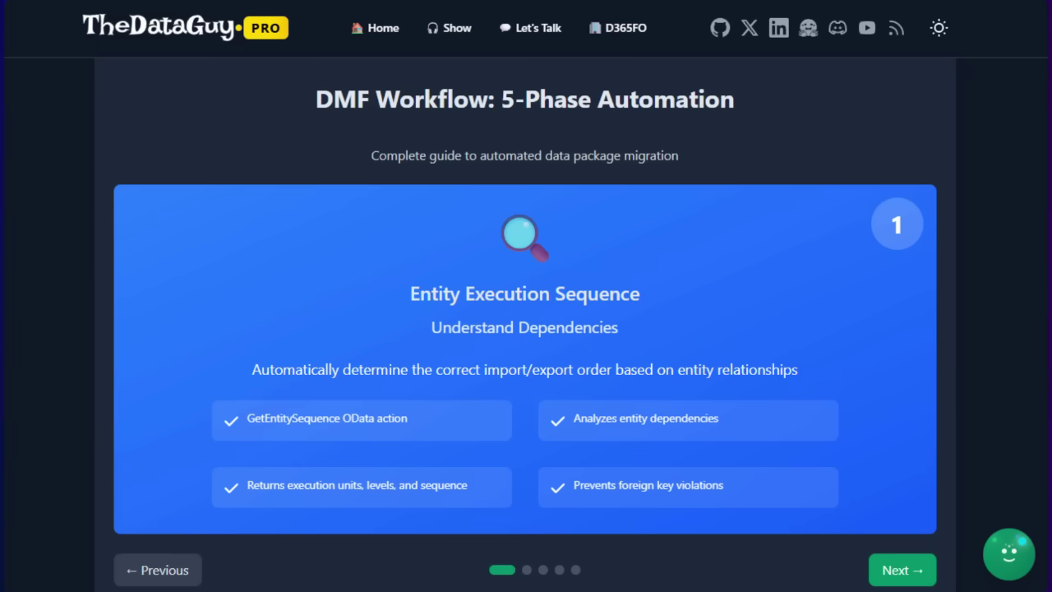
left_click(906, 581)
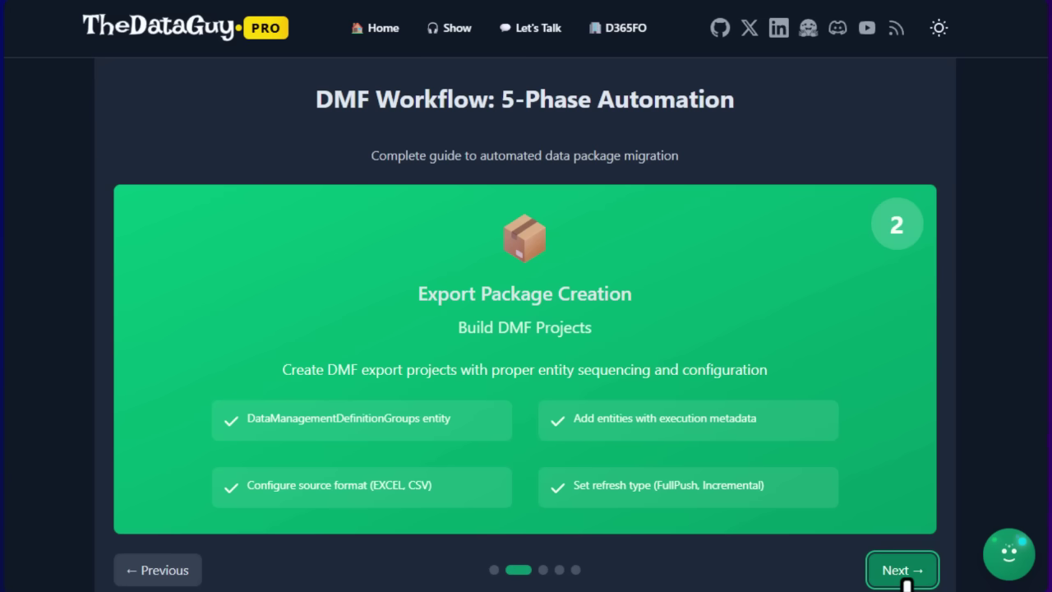
left_click(906, 580)
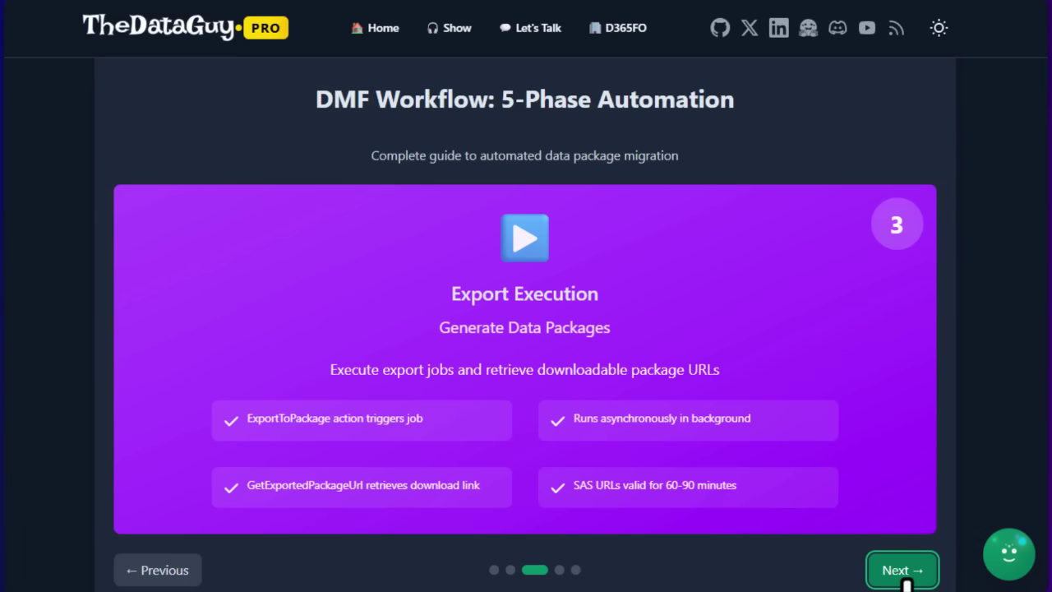
left_click(906, 582)
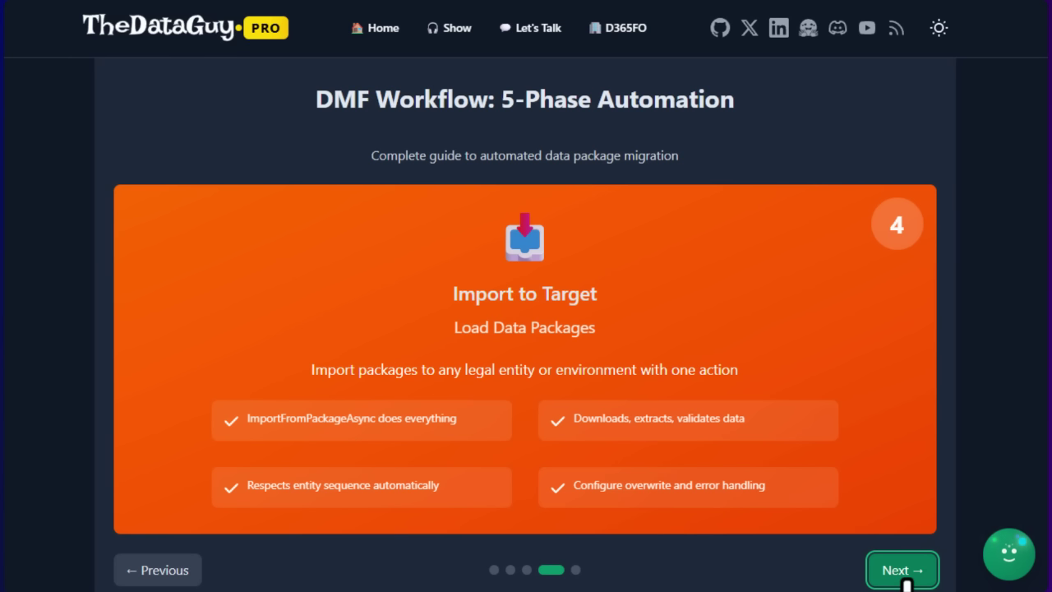
left_click(905, 581)
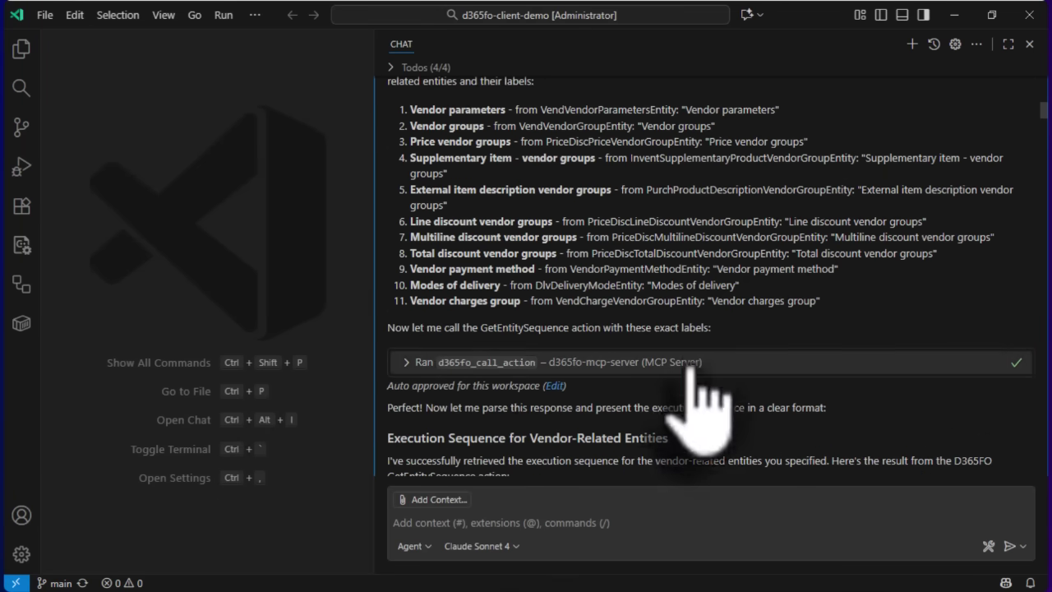
Expand the GetEntitySequence action call in the vendor chat and review its input parameters and output
left_click(417, 361)
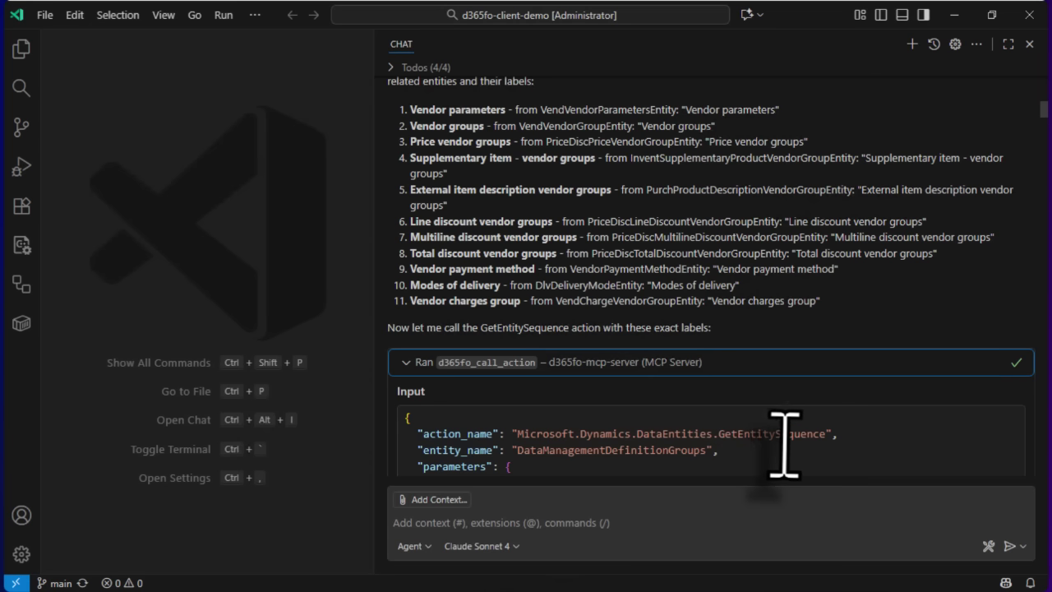
scroll(986, 428, "down", 3)
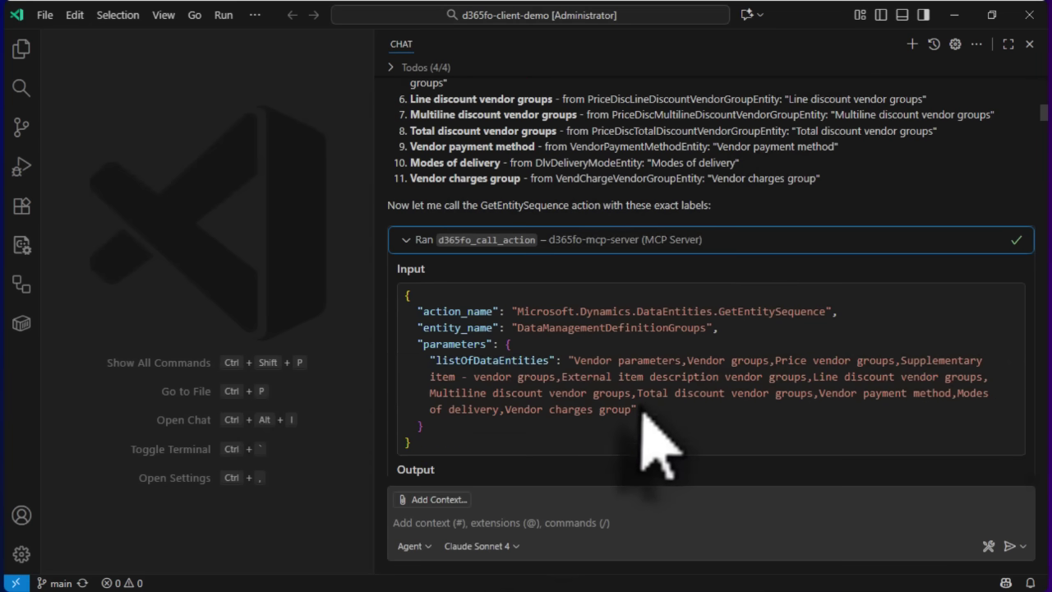
scroll(645, 415, "down", 1)
scroll(642, 409, "down", 4)
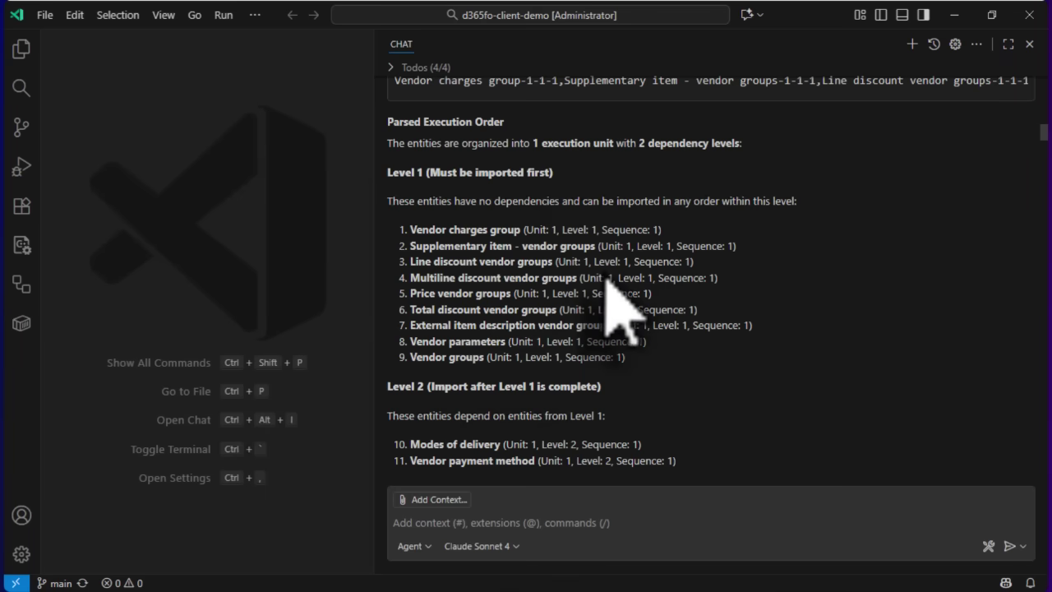
Read the parsed execution order by dependency level and the import/export guidelines, continuing to the export package request
scroll(606, 280, "down", 1)
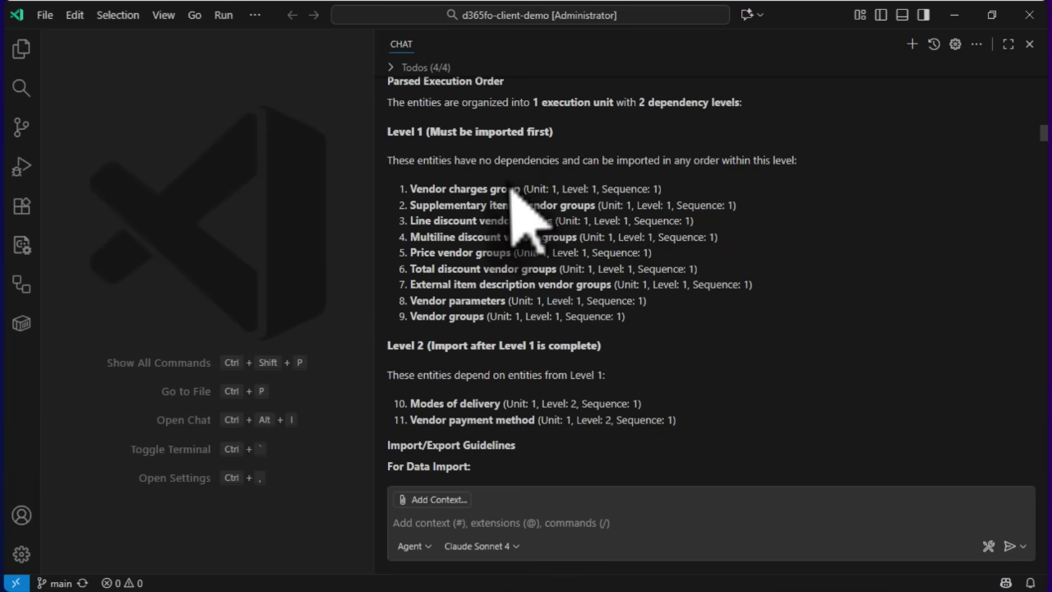
scroll(789, 321, "down", 1)
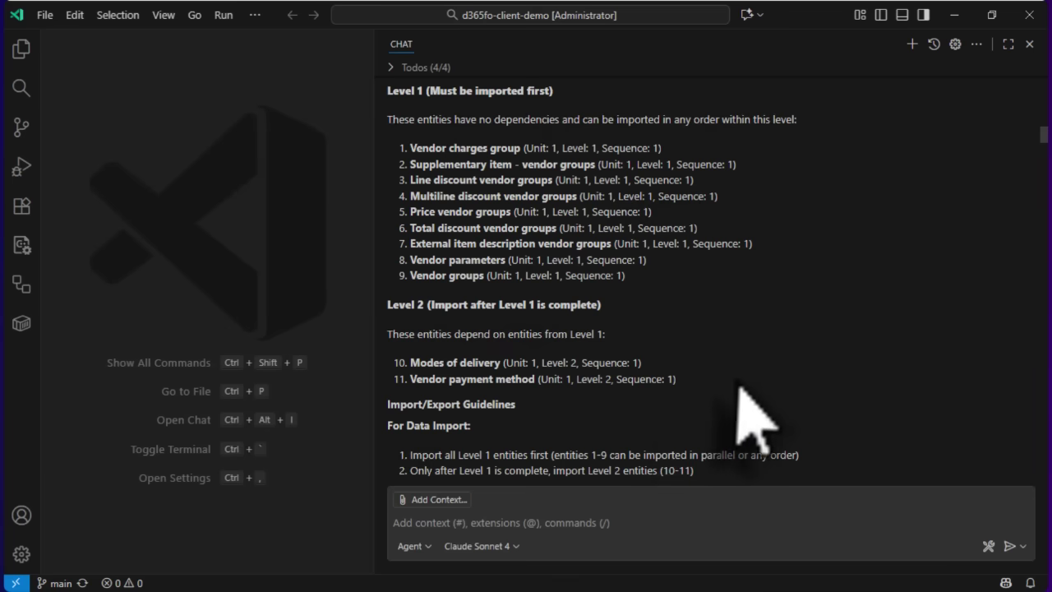
scroll(750, 415, "down", 1)
scroll(746, 402, "down", 1)
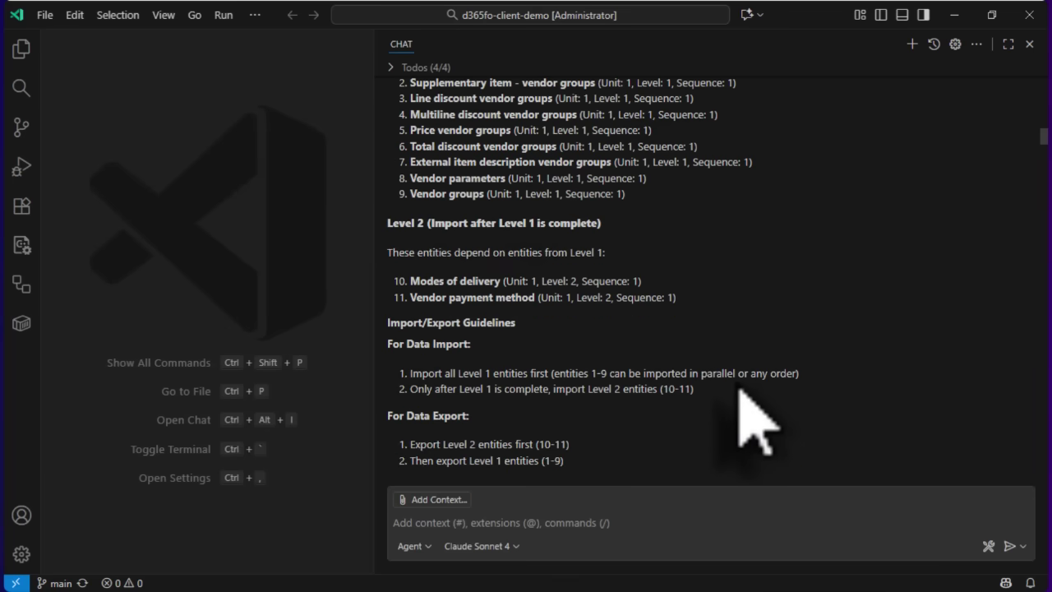
scroll(859, 427, "down", 3)
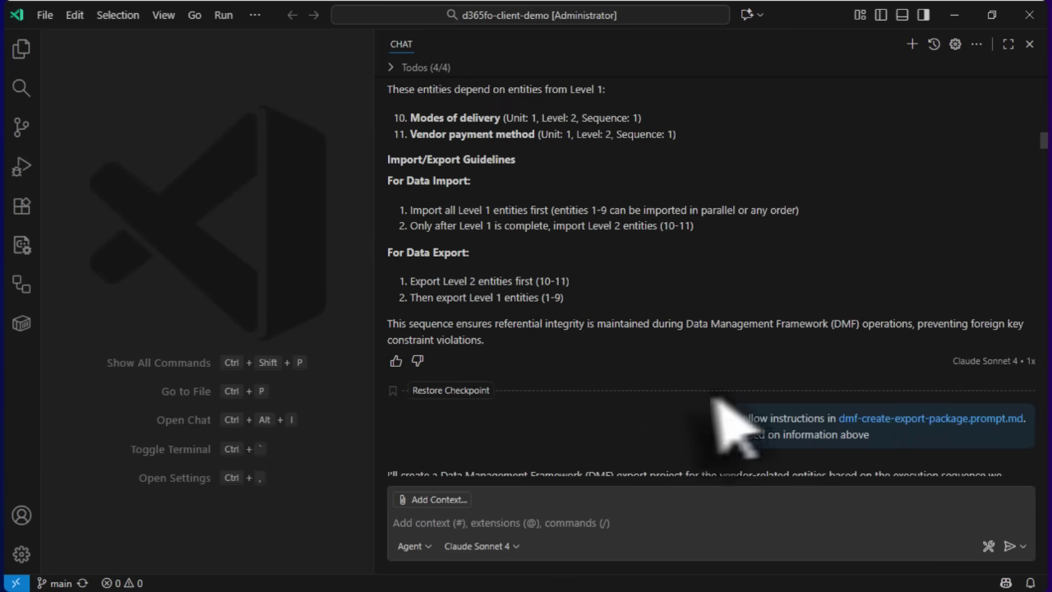
scroll(583, 411, "down", 2)
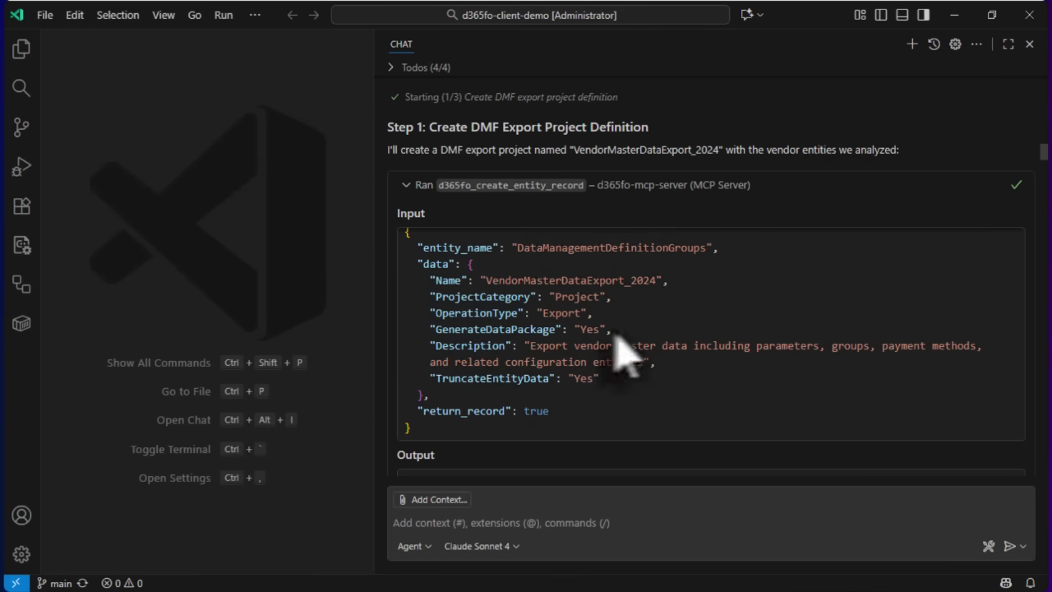
Highlight the GenerateDataPackage setting in the export project definition call, check its output, and collapse the call to reach the entity list
left_click_drag(612, 330, 436, 329)
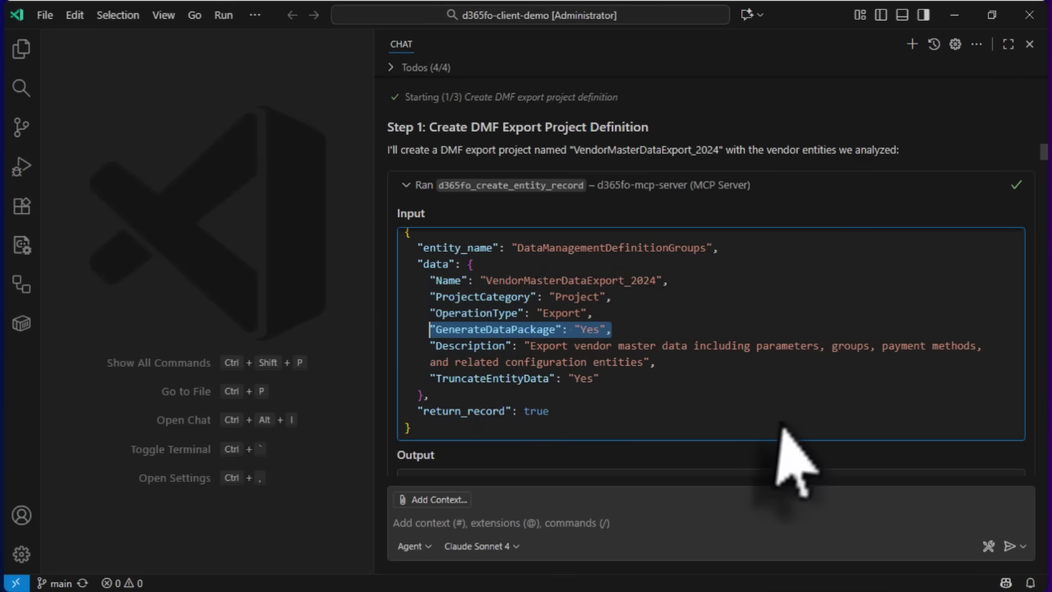
scroll(707, 464, "down", 1)
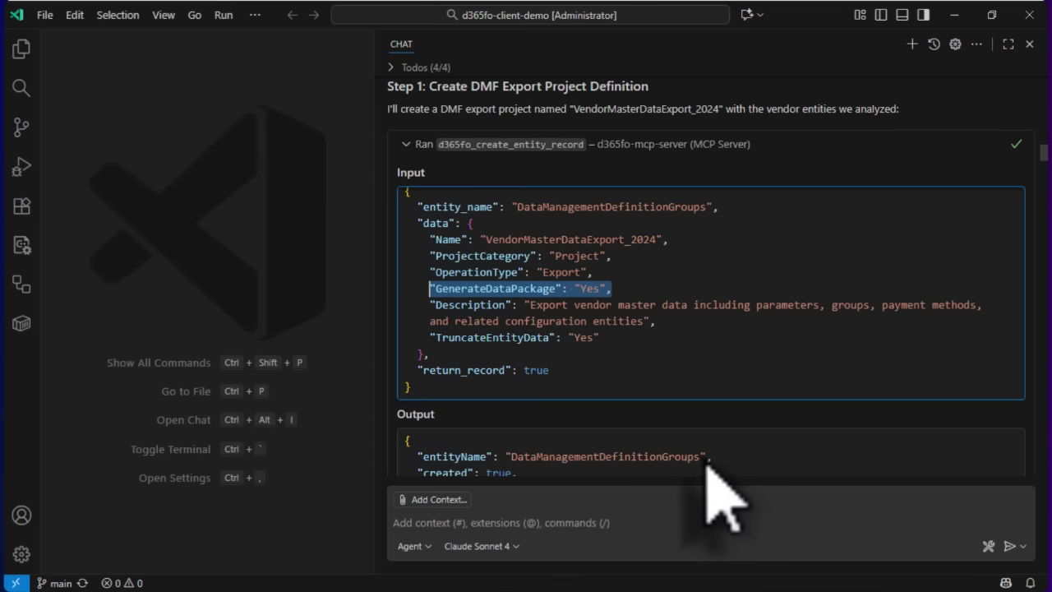
scroll(706, 458, "down", 1)
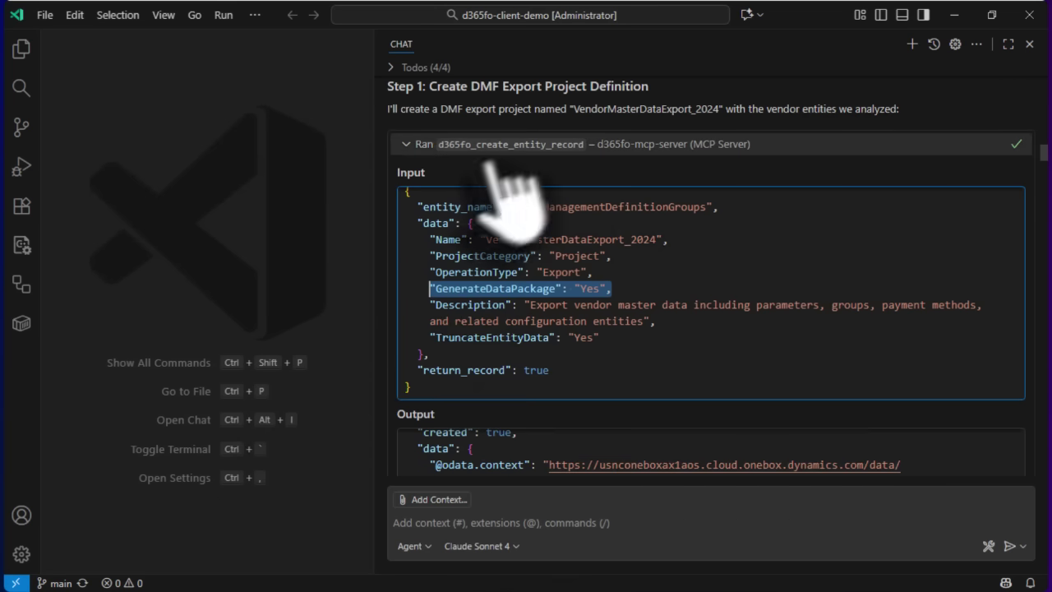
left_click(421, 145)
scroll(764, 422, "down", 2)
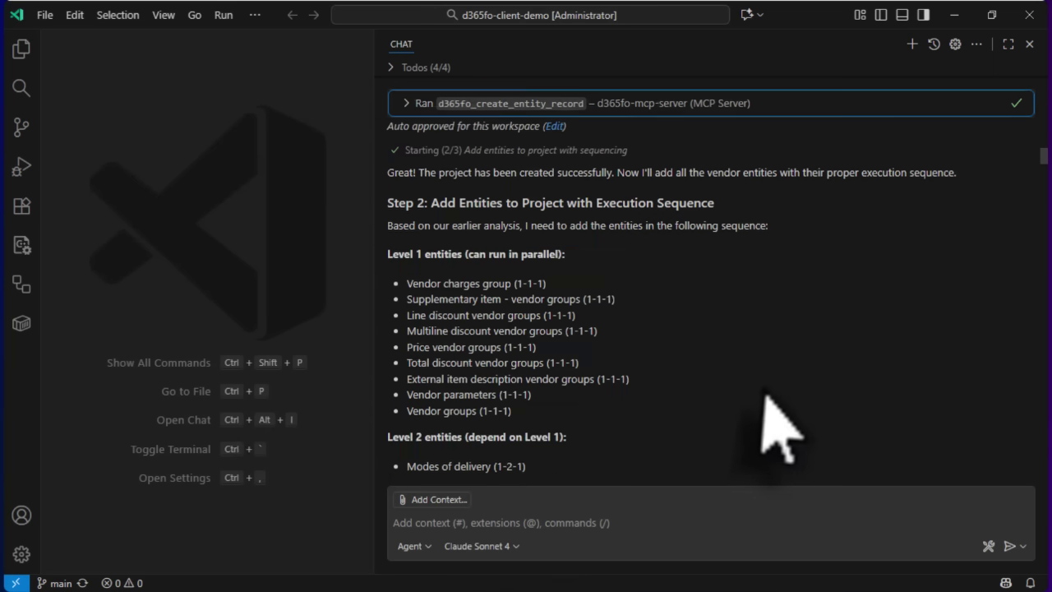
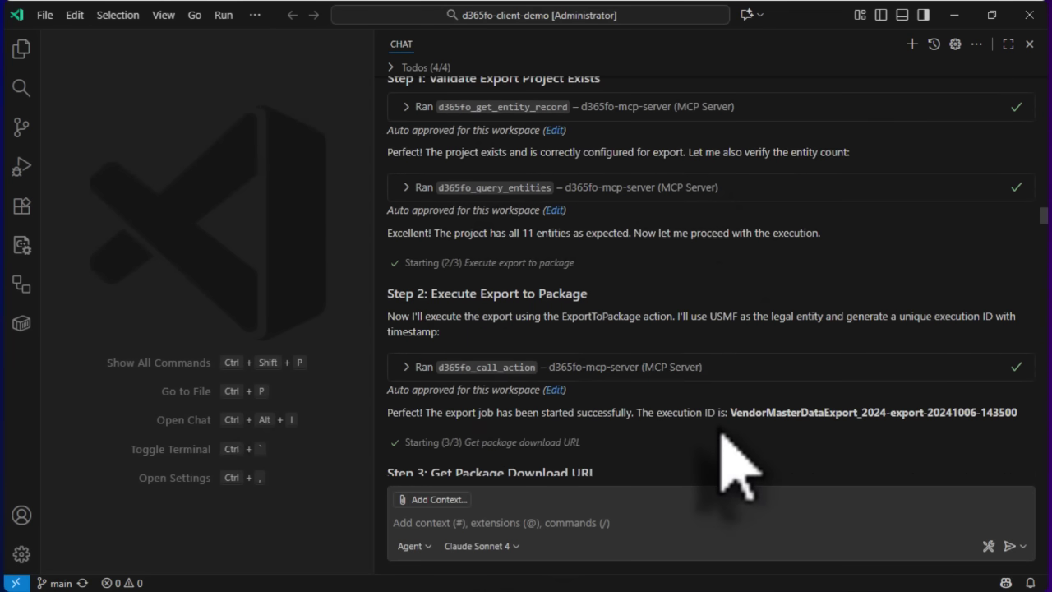
Inspect the ExportToPackage call and the first GetExportedPackageUrl call, collapsing each one after review
left_click(417, 286)
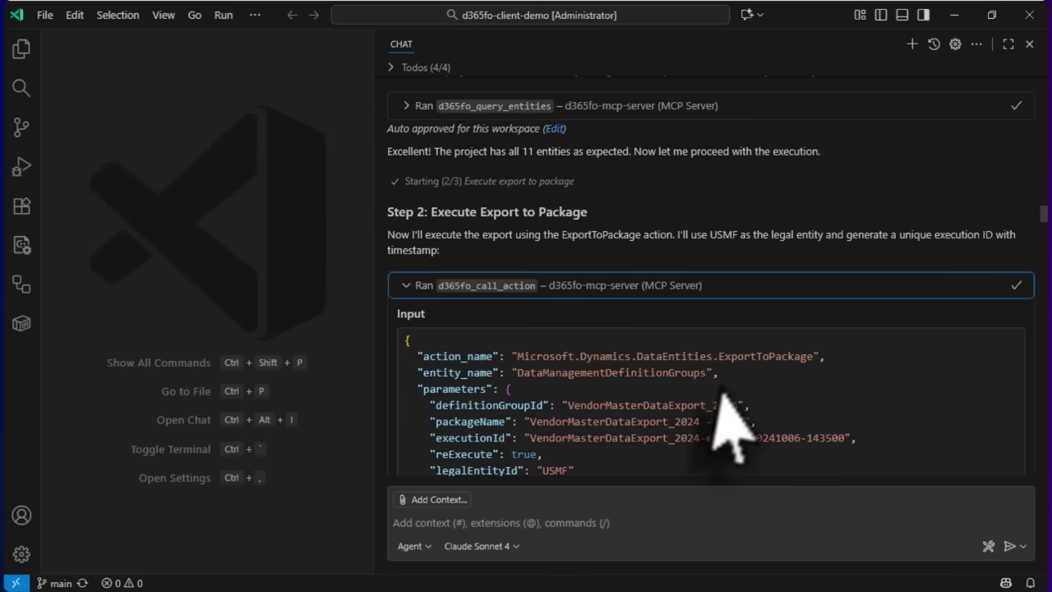
left_click(415, 286)
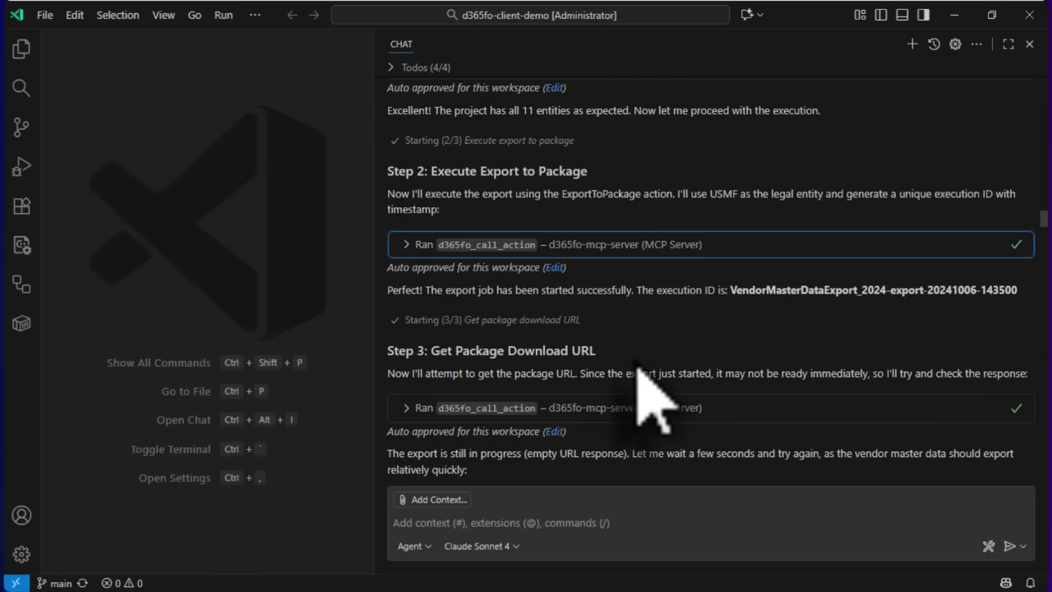
left_click(413, 372)
scroll(763, 457, "down", 2)
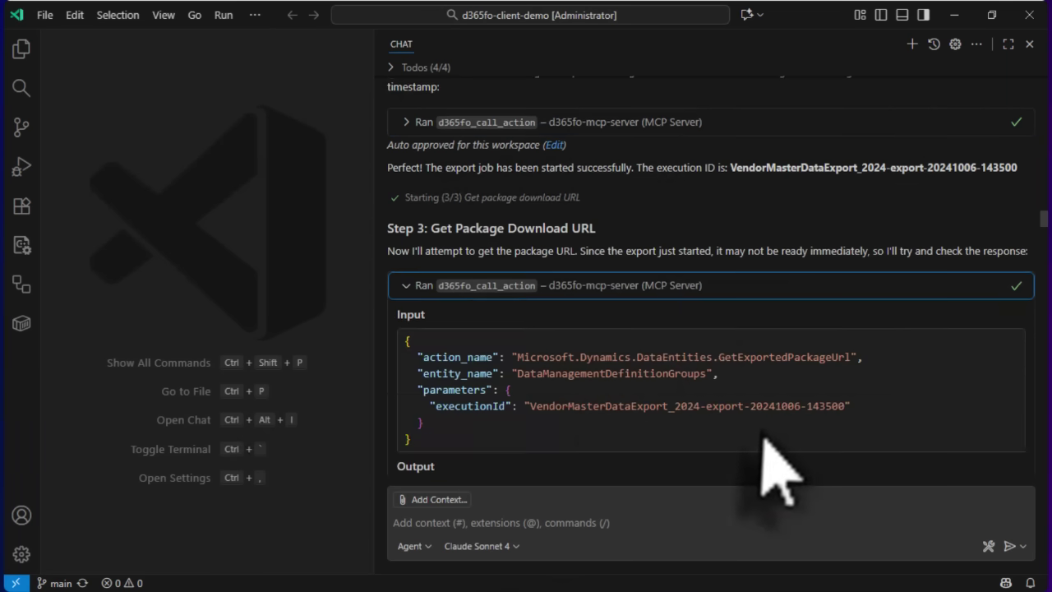
scroll(682, 444, "down", 5)
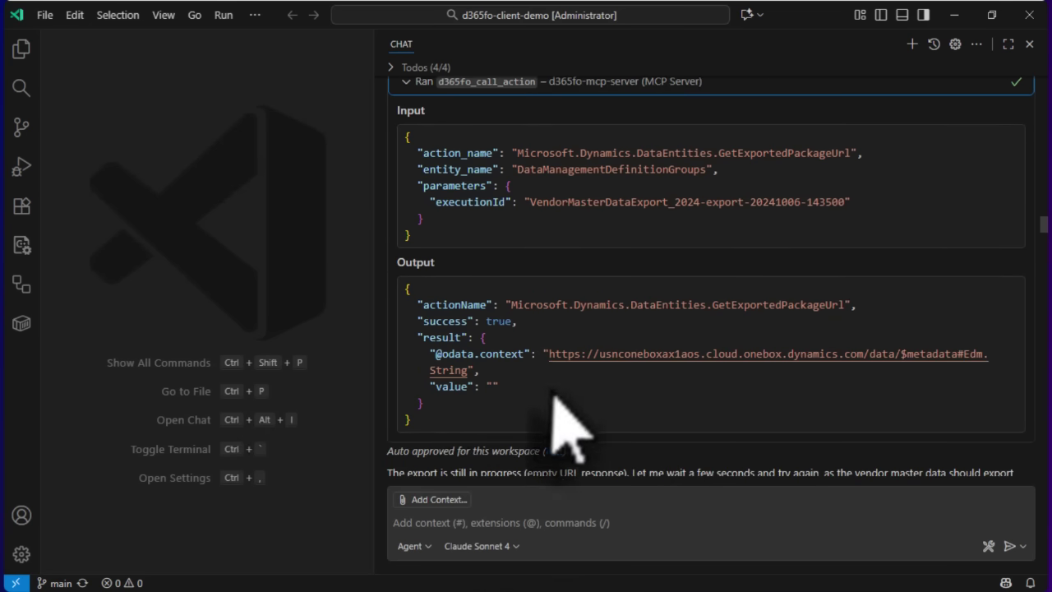
scroll(405, 90, "up", 1)
left_click(404, 89)
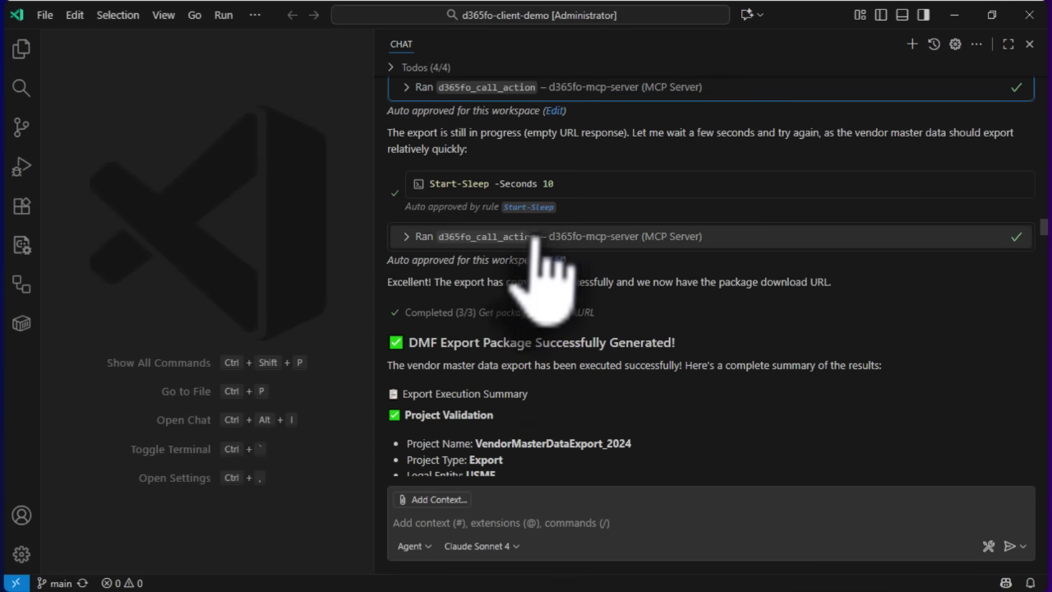
Expand the GetExportedPackageUrl call made after the 10-second wait and highlight the package download URL in its output
scroll(575, 251, "up", 1)
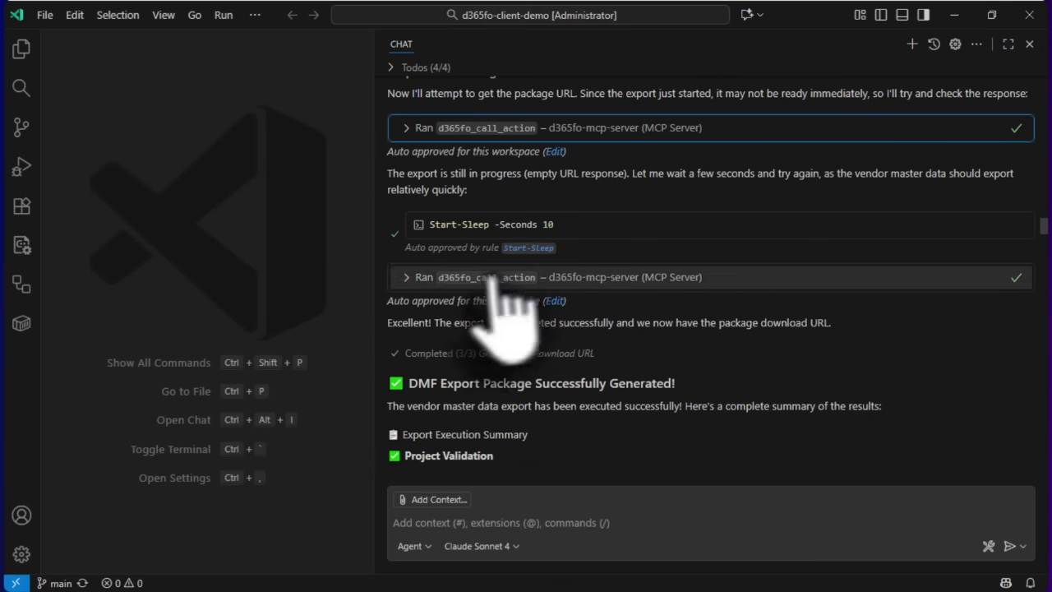
left_click(418, 276)
scroll(891, 468, "down", 4)
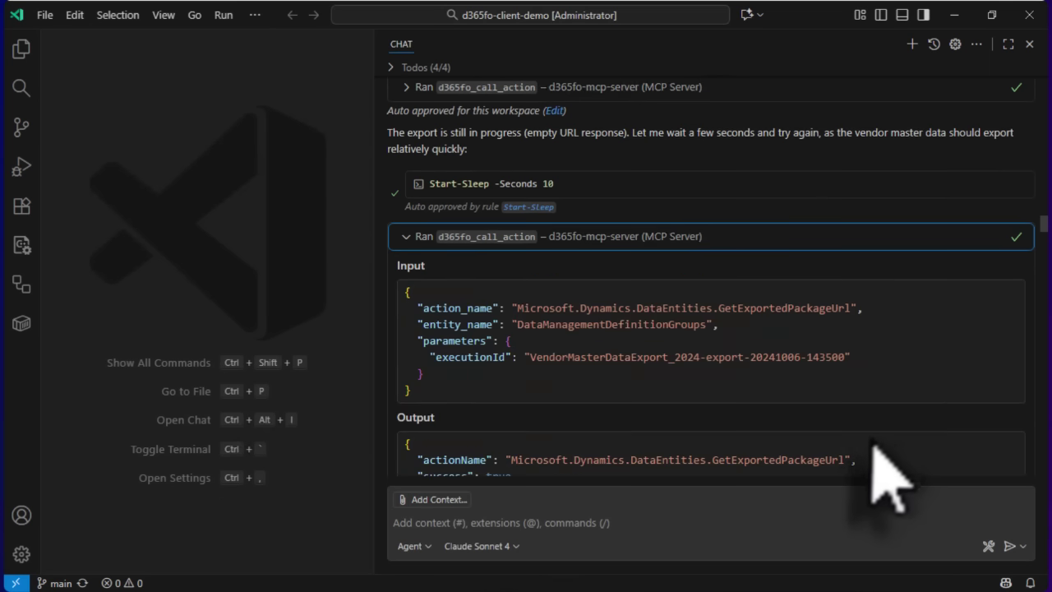
scroll(773, 444, "down", 2)
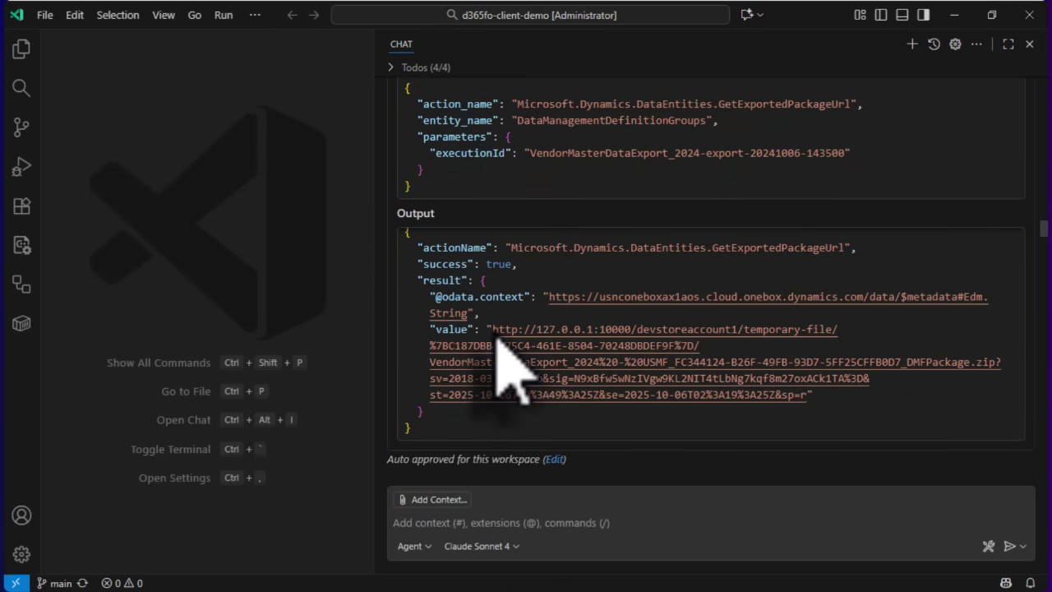
left_click_drag(493, 330, 809, 400)
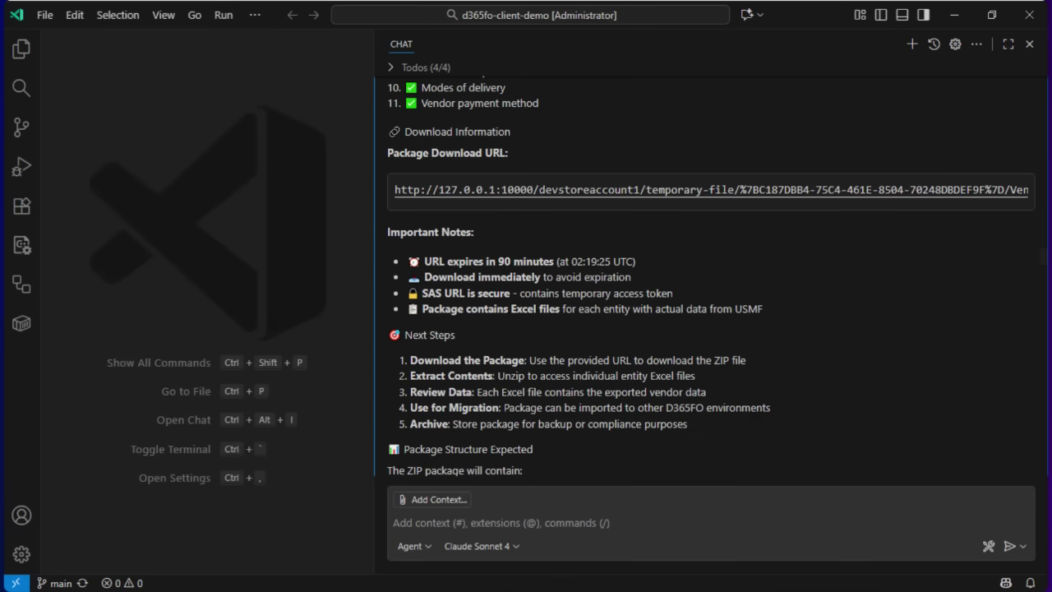
Switch to the Finance and Operations Data management workspace in the browser and keep the session active
left_click(446, 540)
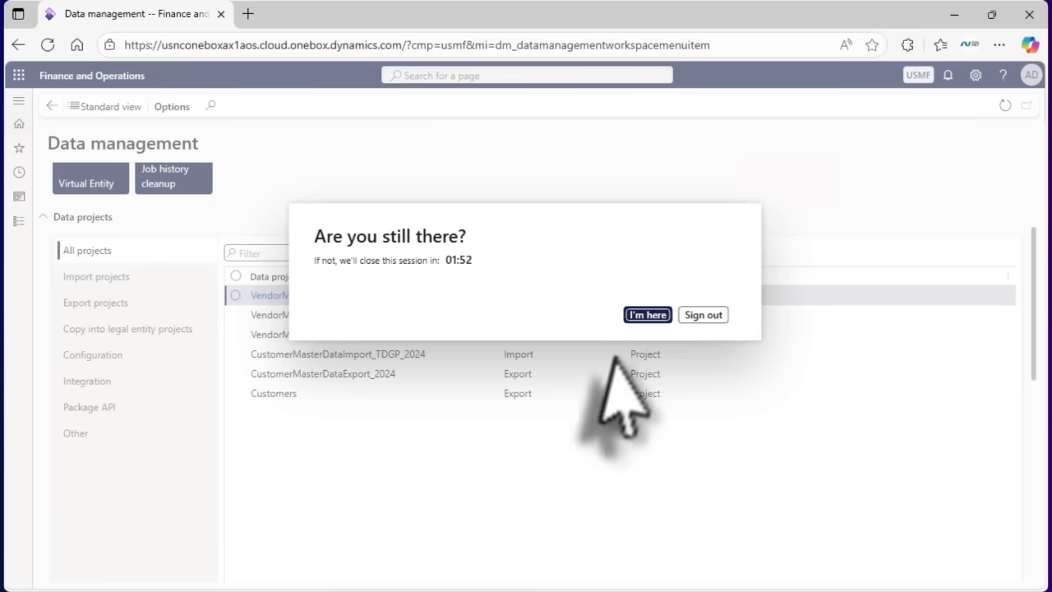
left_click(648, 315)
left_click(711, 327)
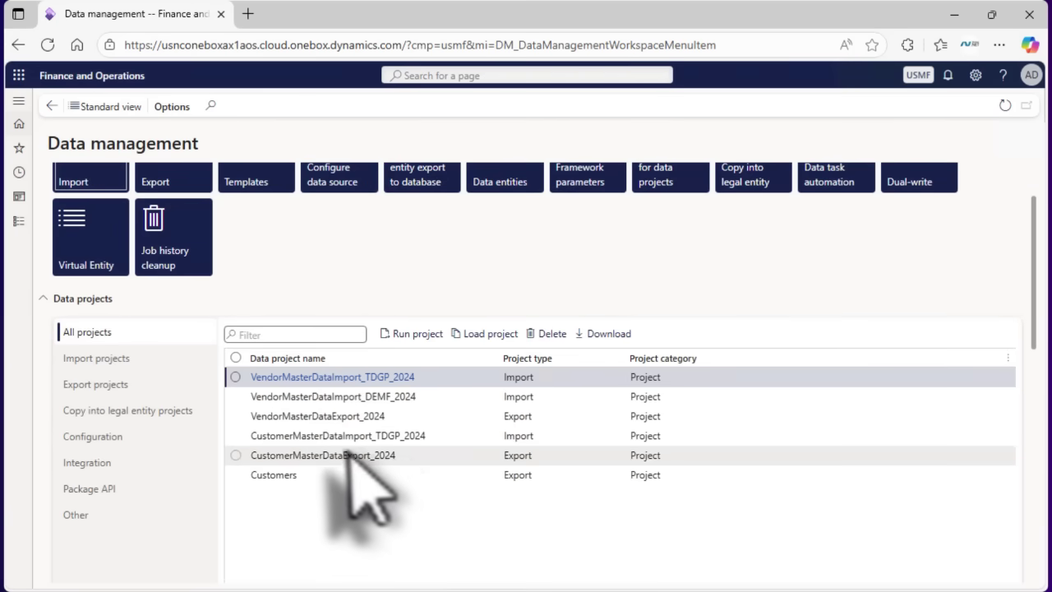
Load the VendorMasterDataExport_2024 project, review its selected entities down to Vendor payment method, and return to Data management
left_click(353, 415)
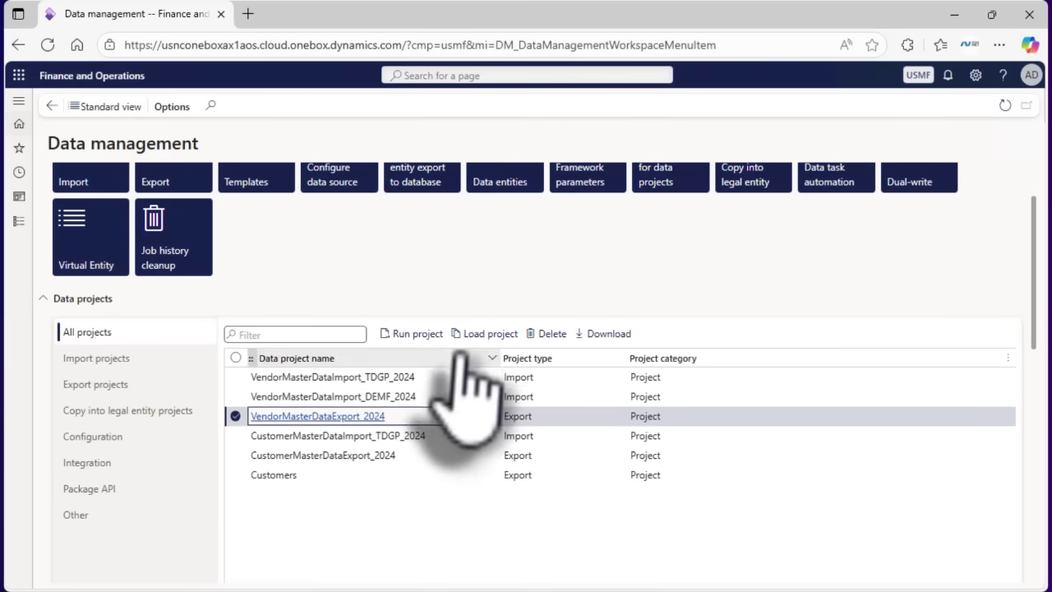
left_click(485, 334)
scroll(669, 446, "down", 2)
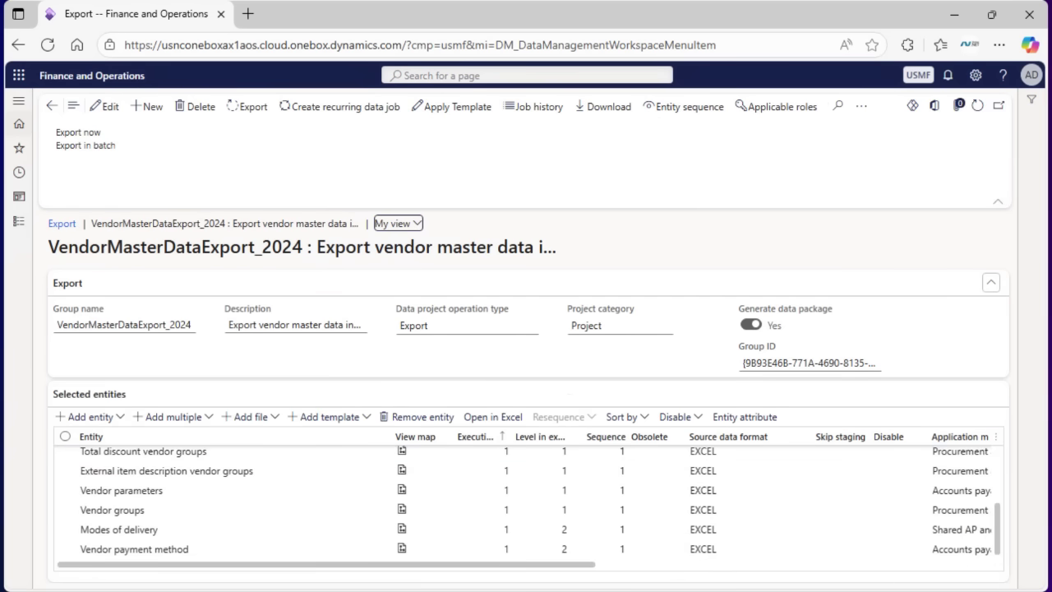
left_click(51, 105)
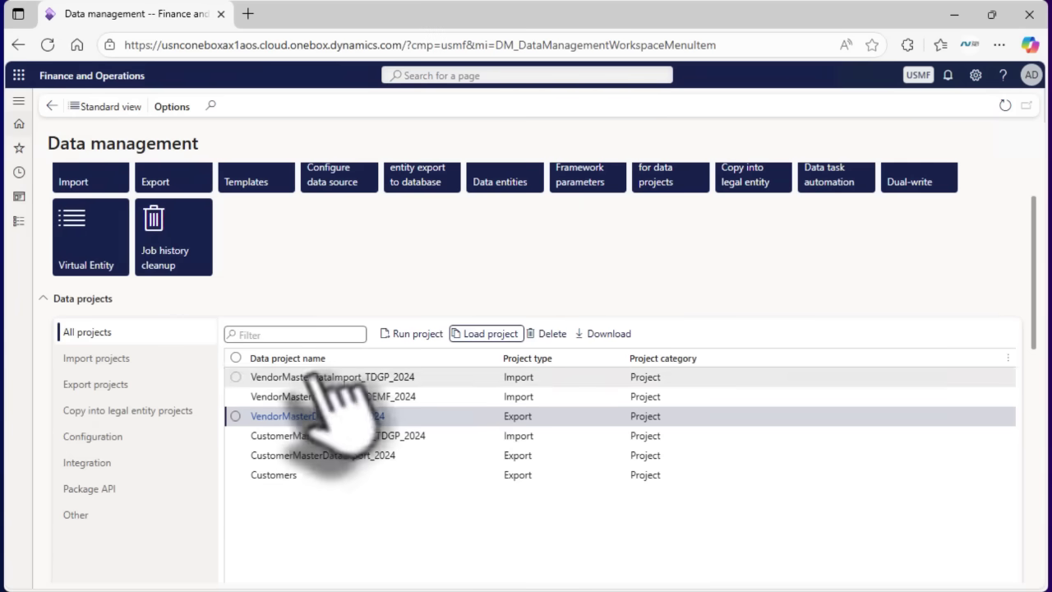
Collapse Data projects and open the execution details of the VendorMasterDataExport_2024 job in Job history
left_click(82, 300)
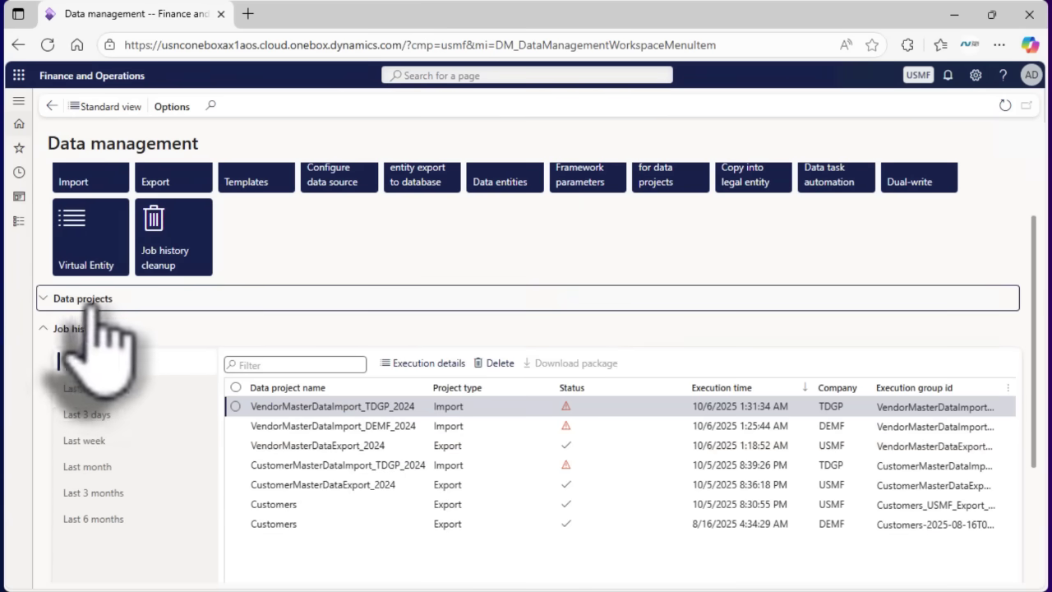
left_click(320, 445)
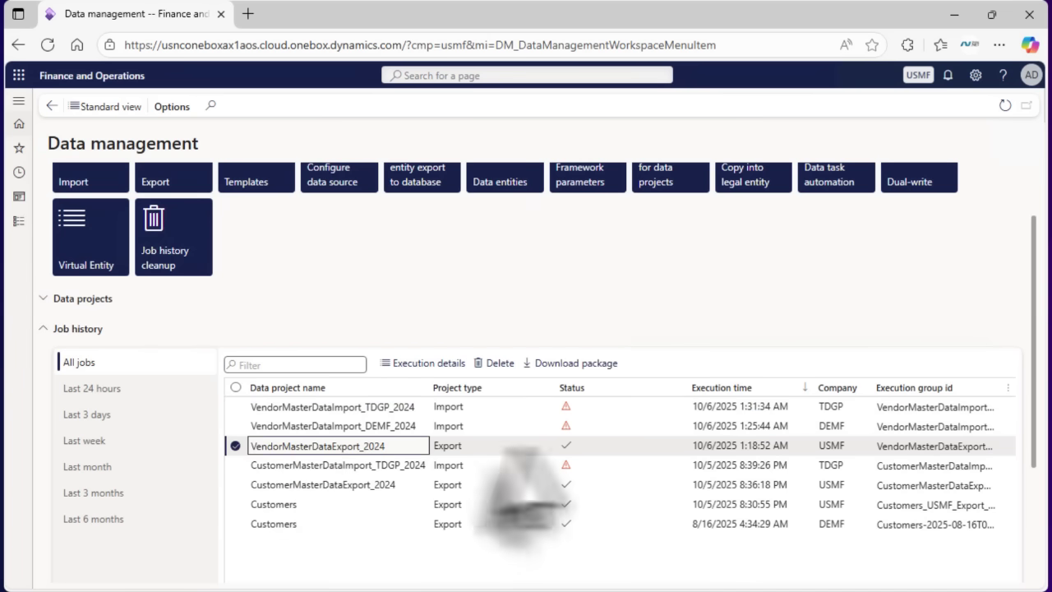
left_click(428, 362)
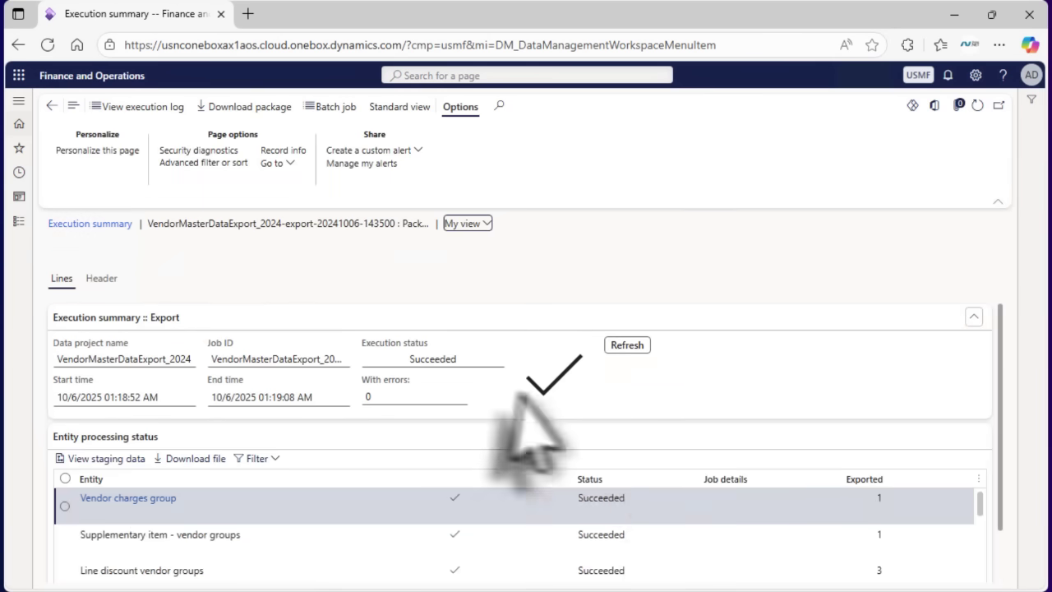
Check the remaining entities' processing status in the export's execution summary, then review the download notes and package structure in the VS Code chat
scroll(653, 497, "down", 5)
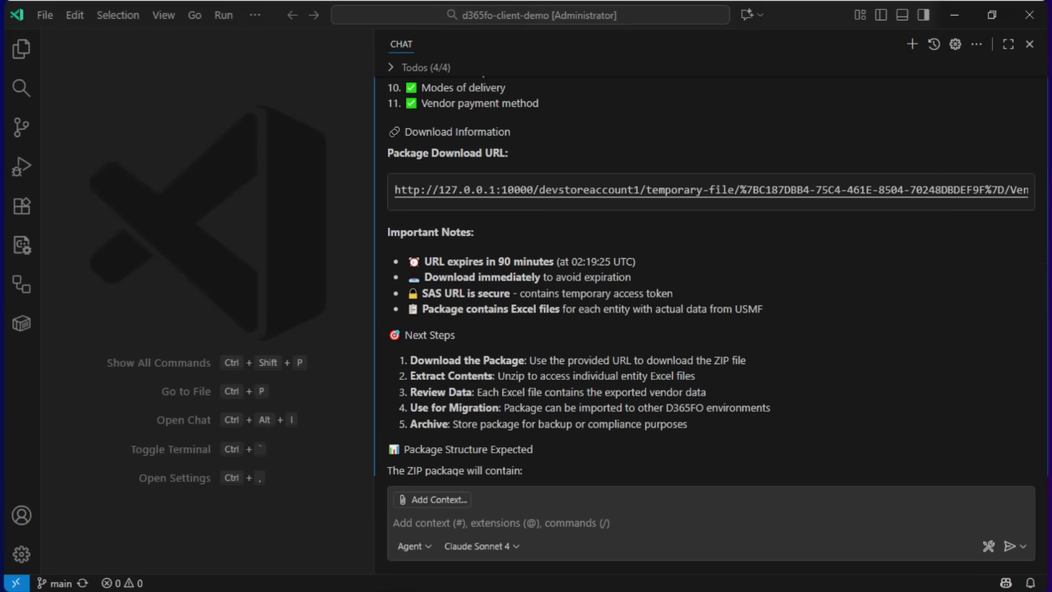
scroll(623, 424, "down", 3)
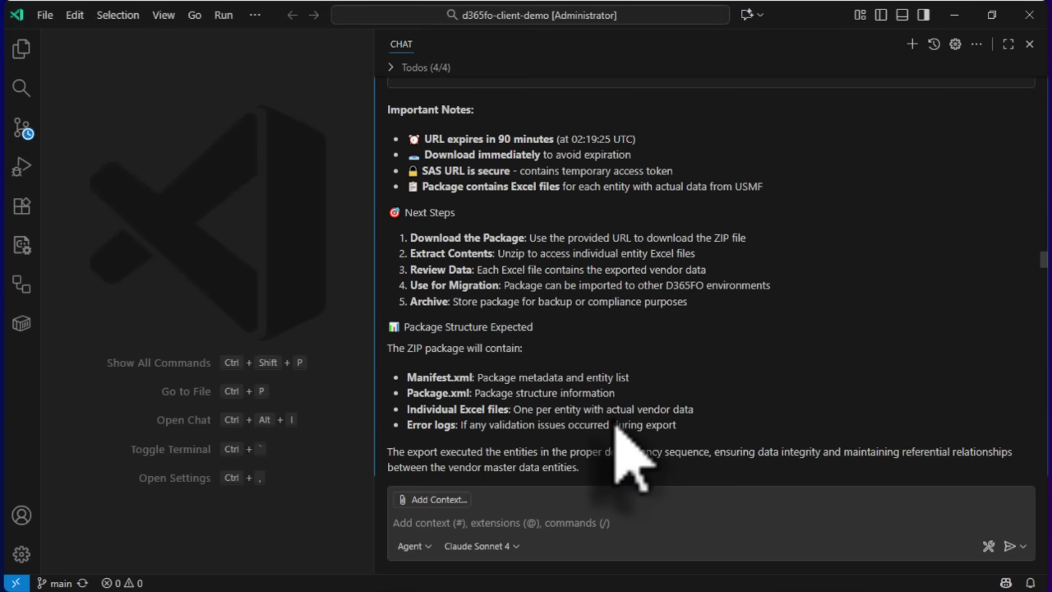
scroll(614, 425, "down", 3)
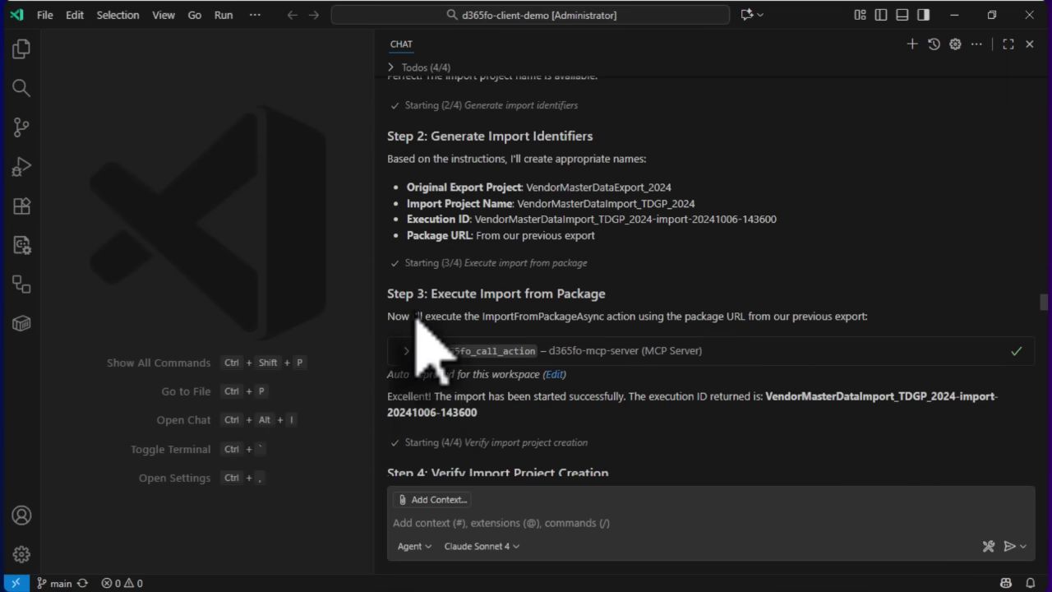
Expand the ImportFromPackageAsync call under Step 3, review its input parameters down to the output, and collapse it again
left_click(405, 351)
scroll(715, 427, "down", 1)
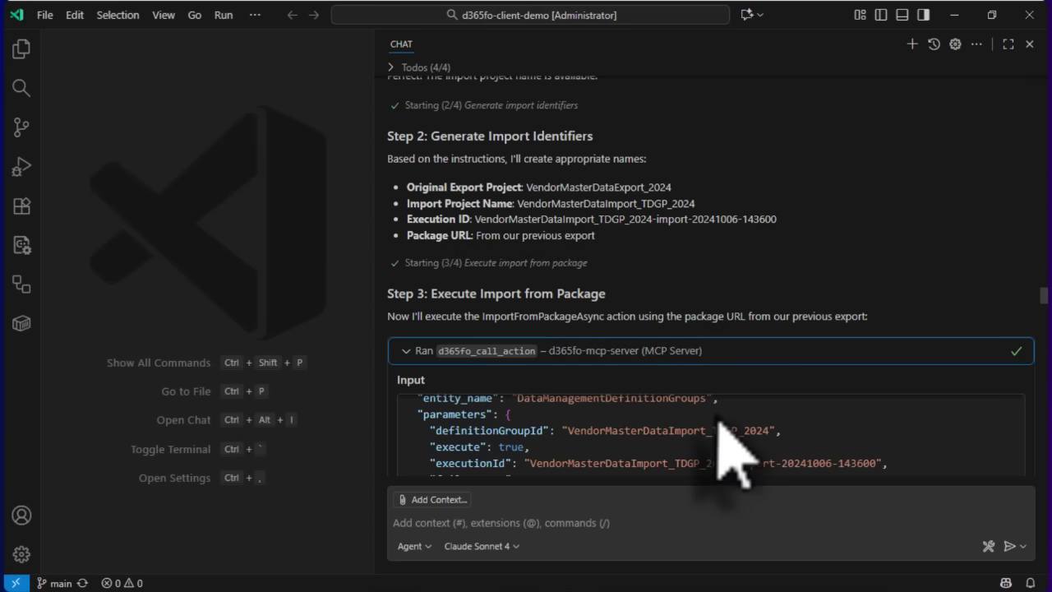
scroll(720, 422, "down", 2)
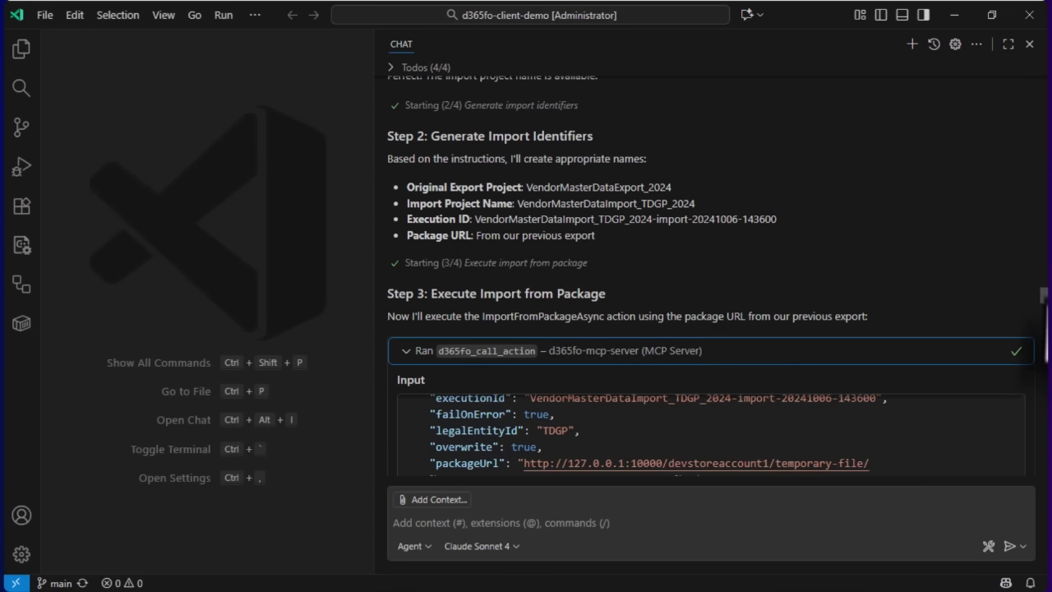
scroll(1043, 297, "down", 3)
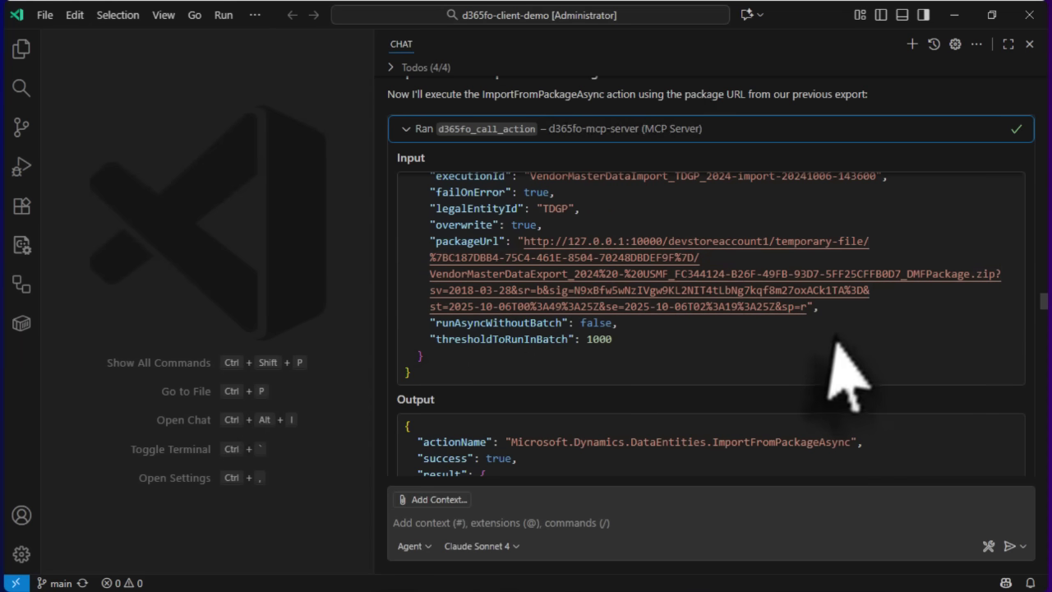
left_click(411, 131)
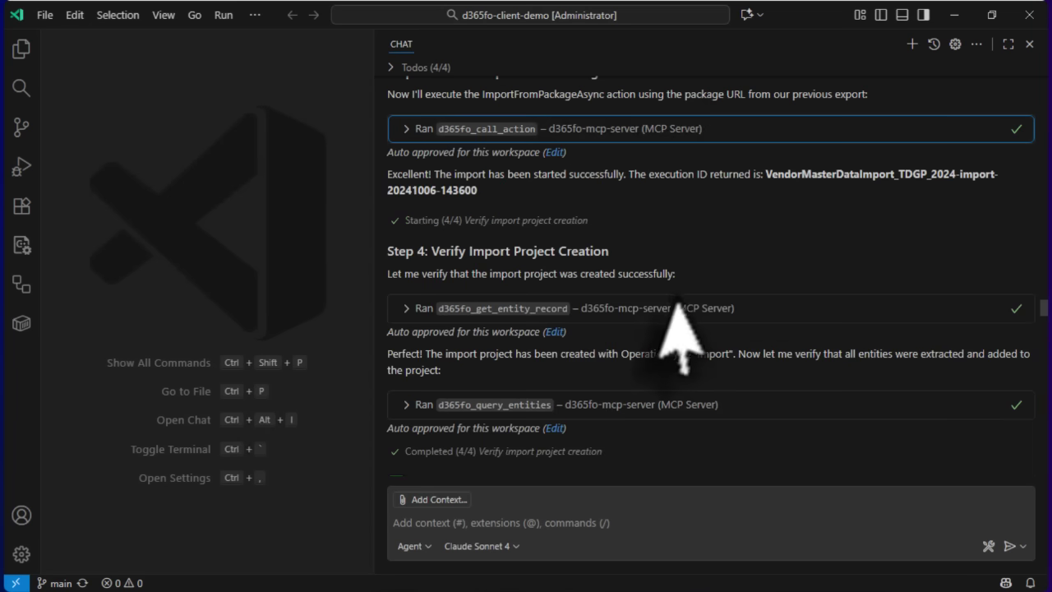
Review the Step 4 verification and the import execution summary for the TDGP legal entity in the chat
scroll(661, 337, "down", 2)
scroll(666, 345, "down", 4)
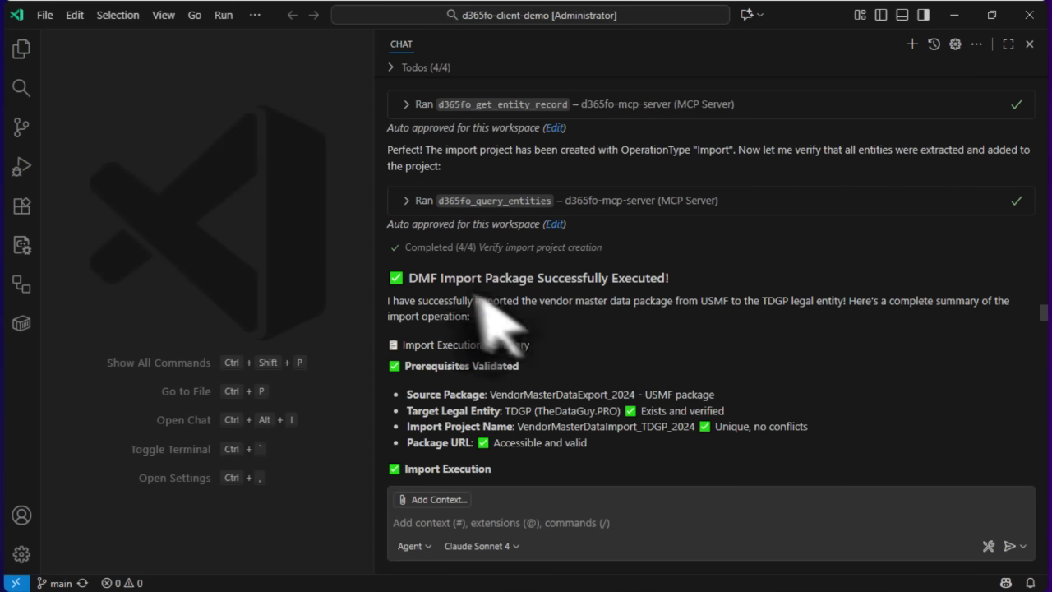
scroll(693, 360, "down", 1)
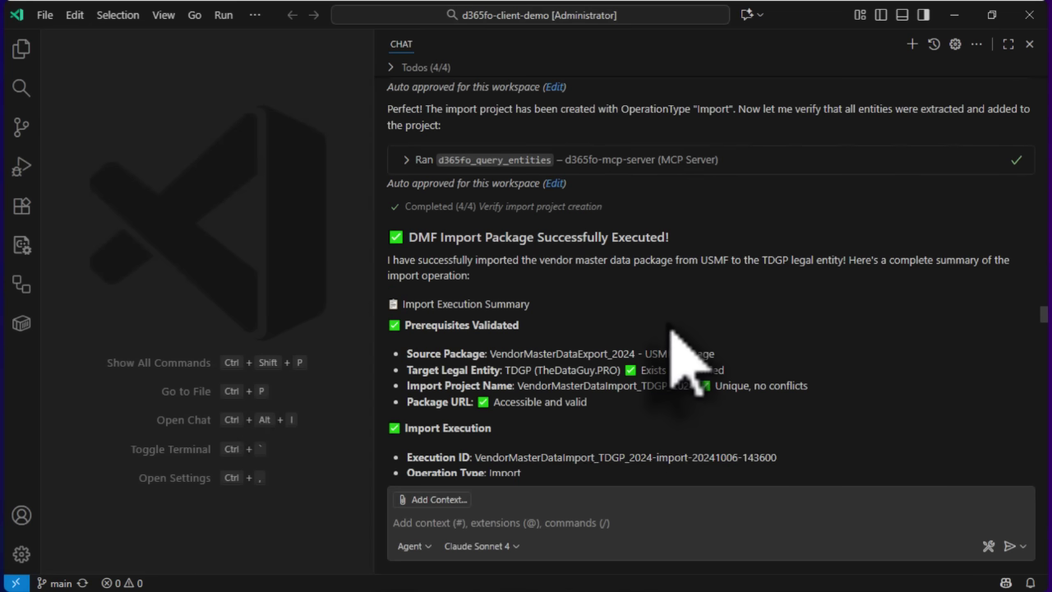
scroll(681, 361, "down", 2)
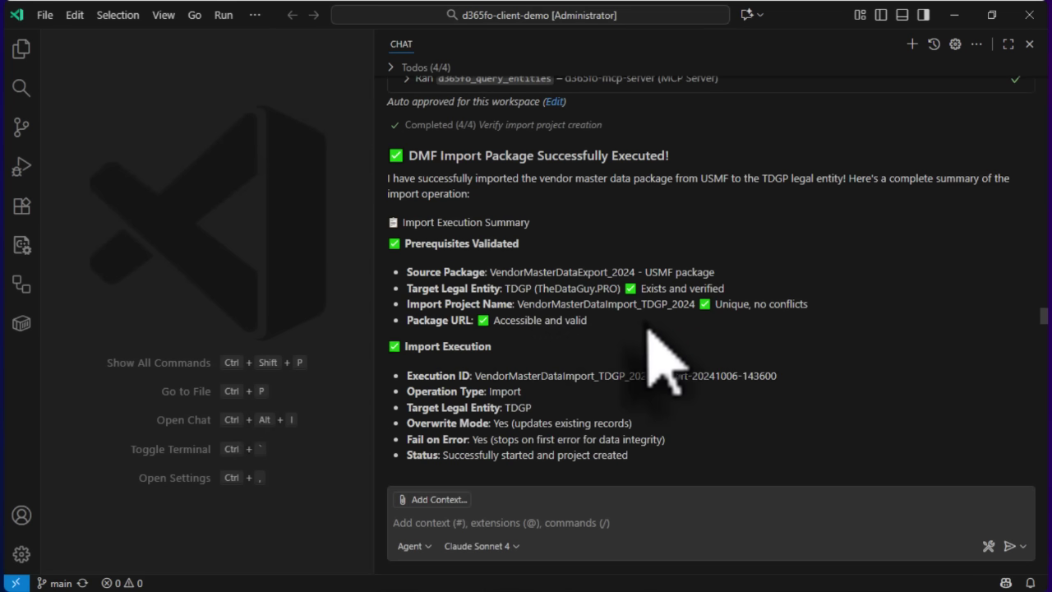
scroll(657, 346, "down", 2)
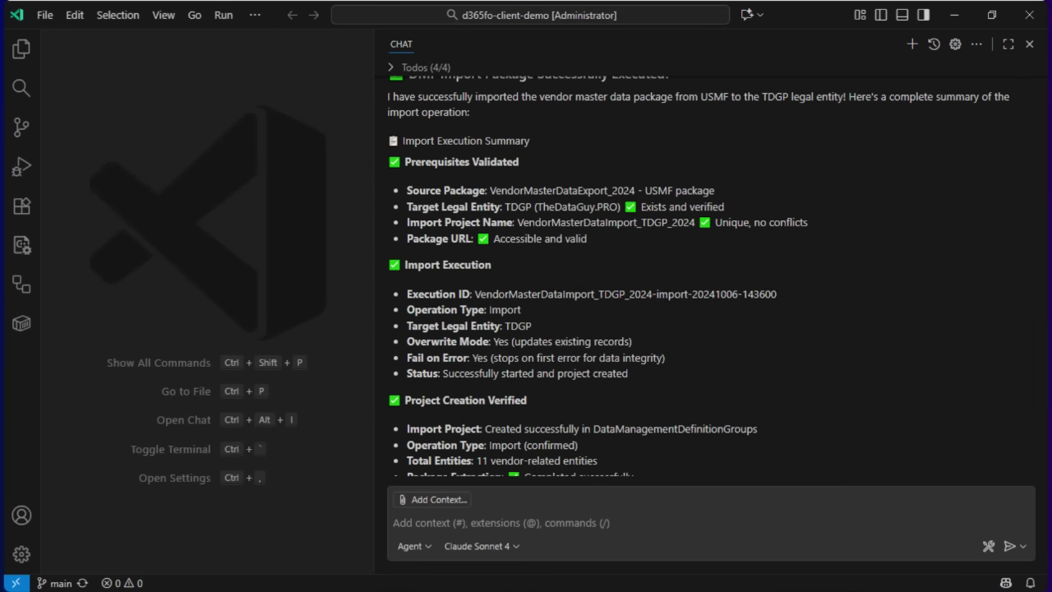
Switch to the Finance and Operations browser, return to Data management, and open the execution details of the VendorMasterDataImport_TDGP_2024 job
left_click(404, 575)
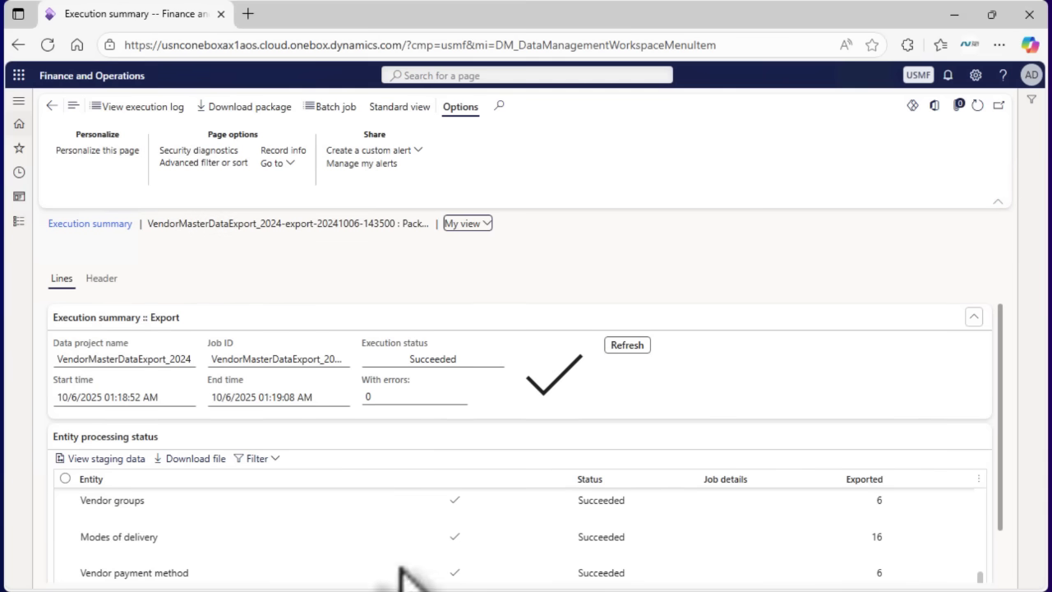
left_click(51, 106)
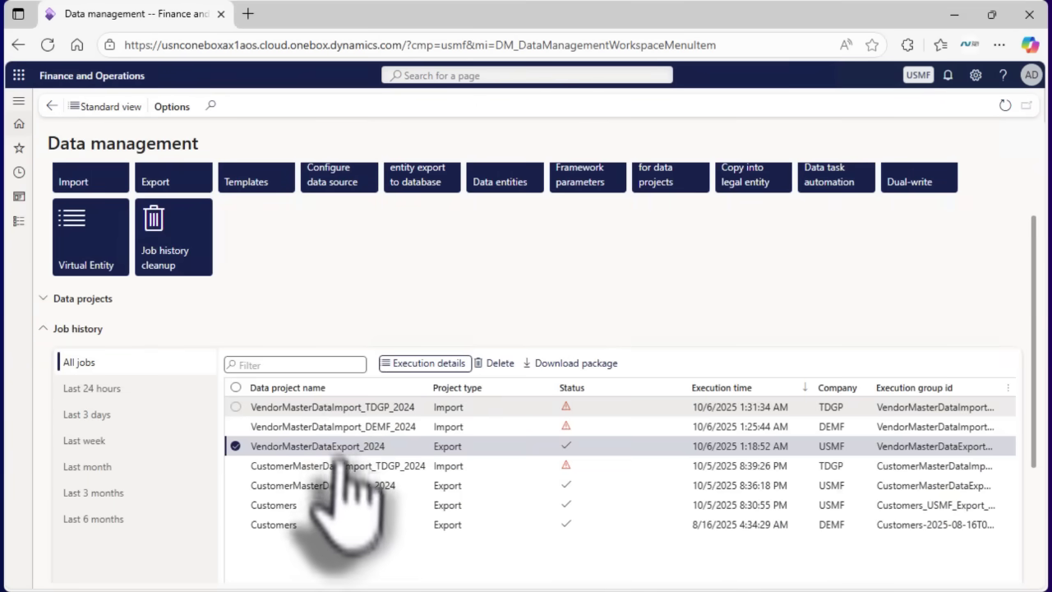
left_click(325, 407)
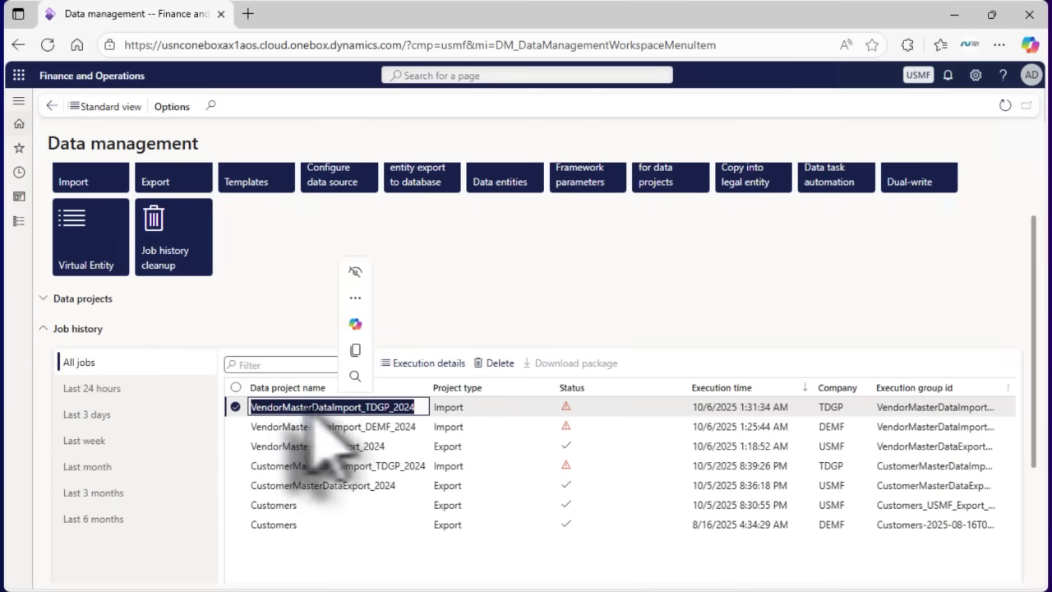
left_click(432, 362)
Examine each entity's processing status in the TDGP import's execution summary, including the Pending, In staging, Created and Updated columns
scroll(532, 483, "down", 4)
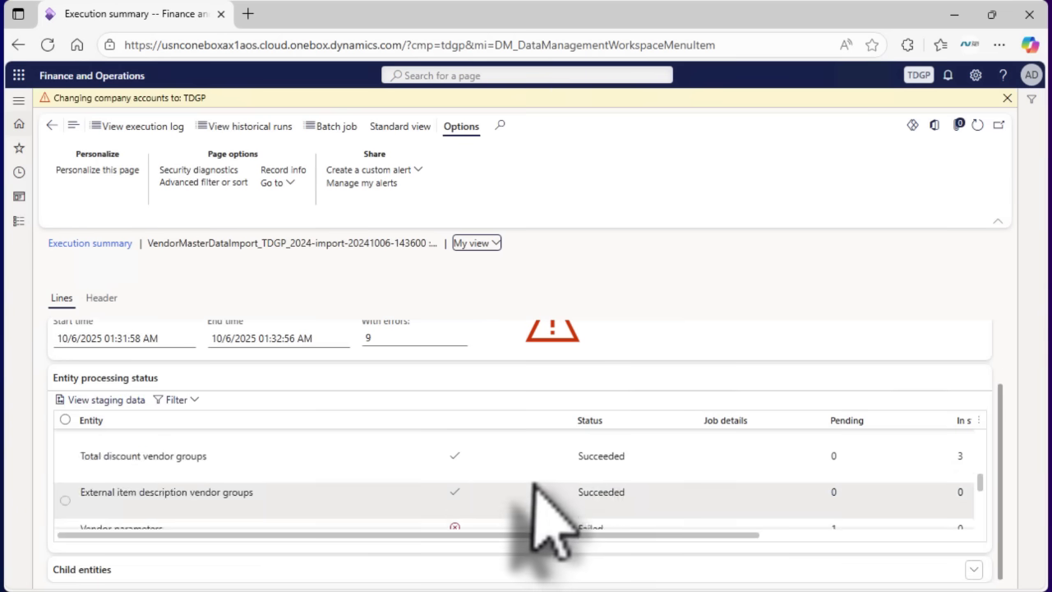
scroll(517, 490, "down", 2)
scroll(481, 505, "up", 5)
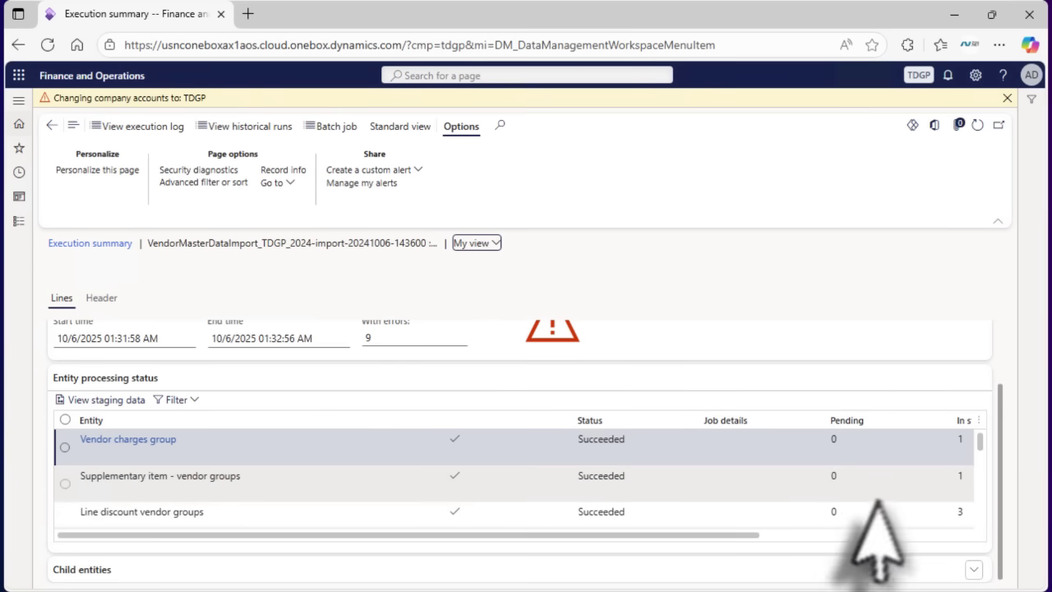
scroll(877, 501, "down", 5)
scroll(818, 535, "right", 1)
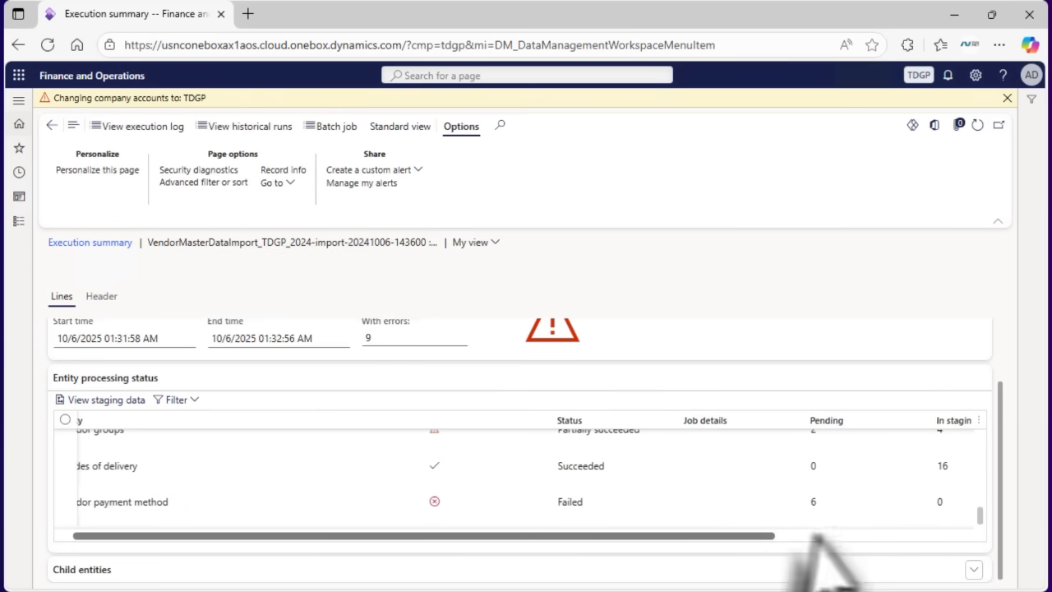
scroll(896, 535, "right", 4)
scroll(925, 557, "up", 5)
scroll(924, 557, "left", 1)
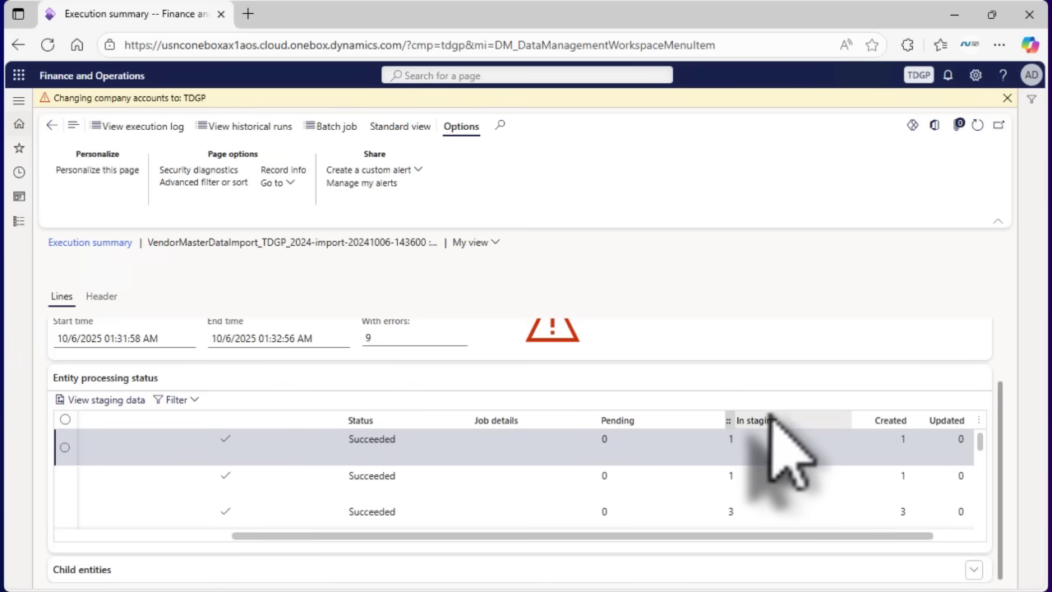
scroll(801, 486, "down", 5)
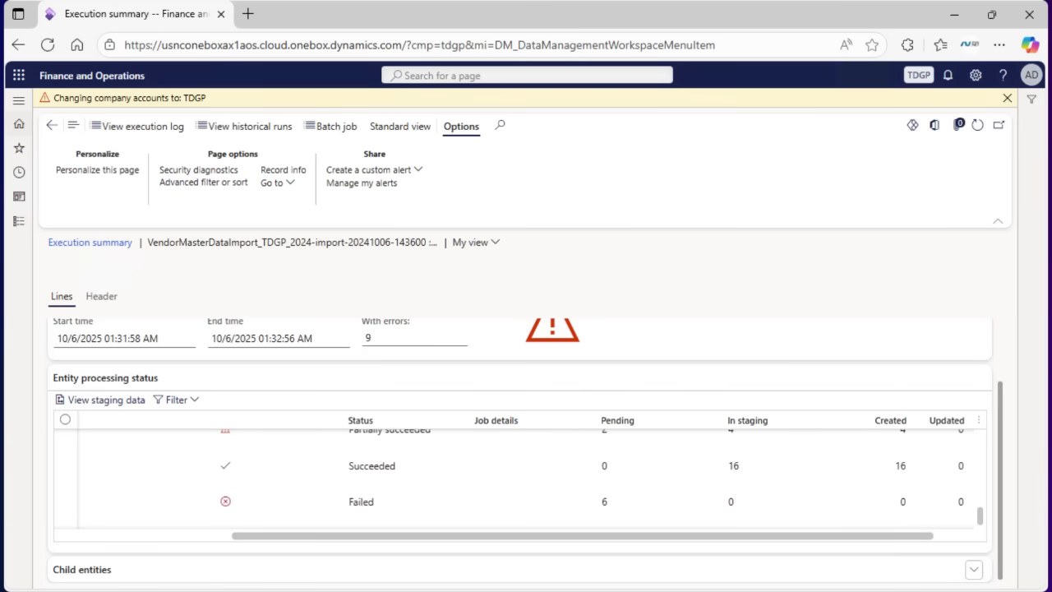
Switch back to the VS Code chat and read the import summary from Project Creation Verified through Next Steps to the dmf-monitoring-error-handling prompt
left_click(542, 567)
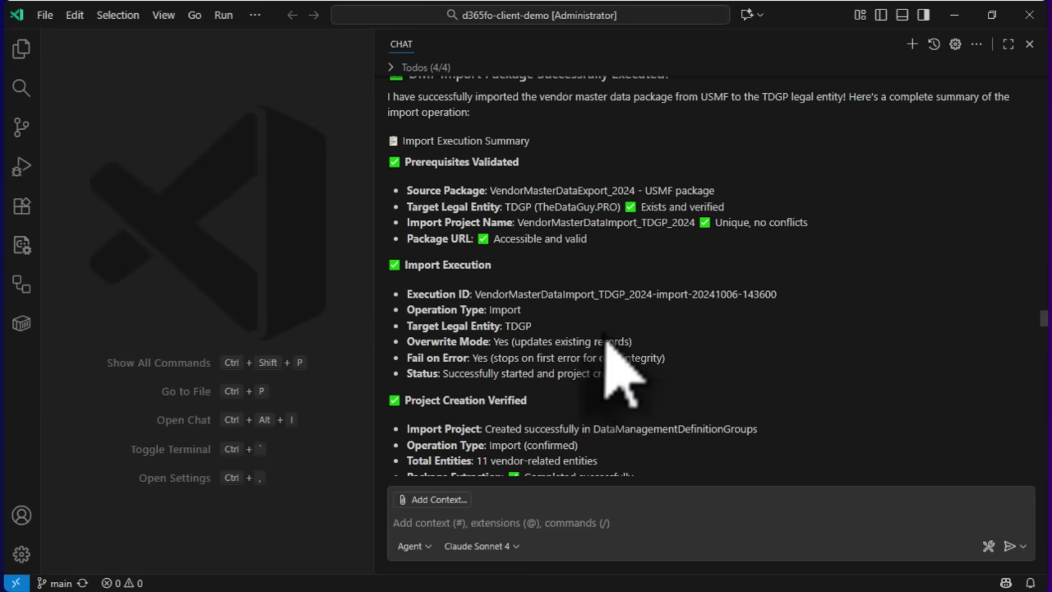
scroll(620, 374, "down", 7)
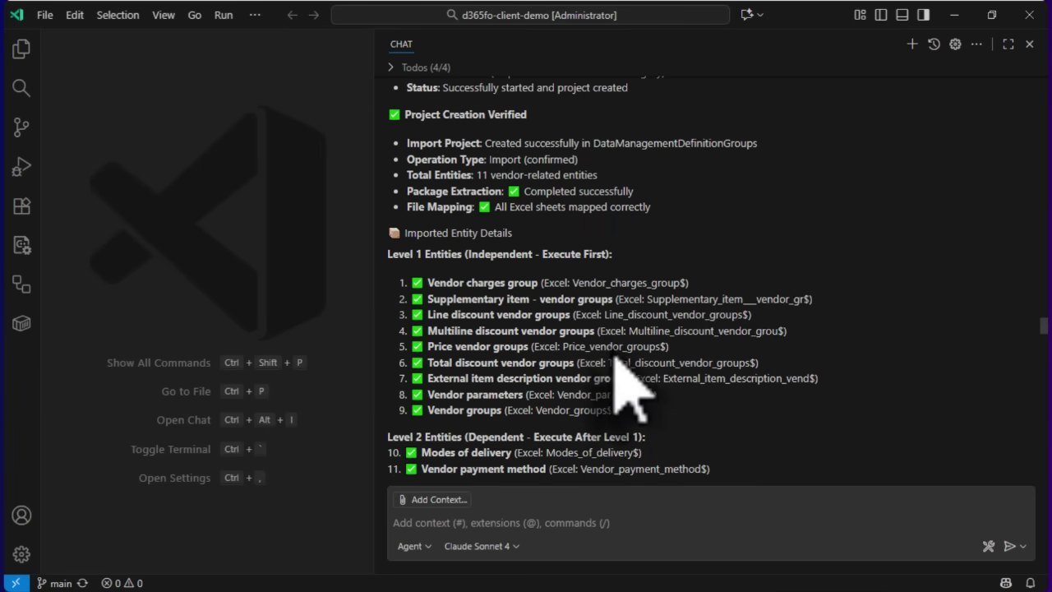
scroll(622, 386, "down", 2)
scroll(614, 359, "down", 5)
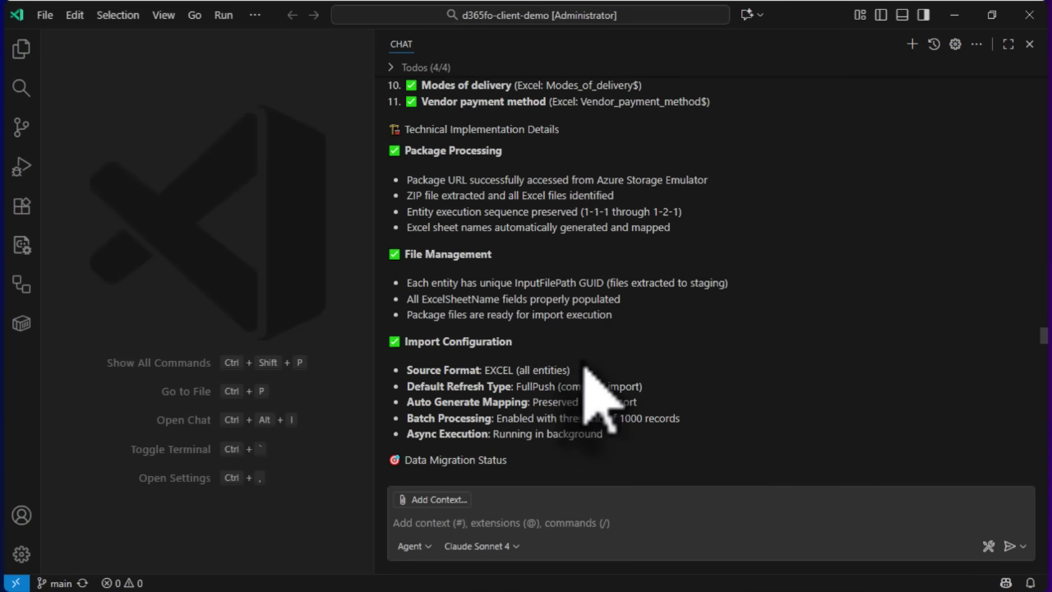
scroll(579, 362, "down", 2)
scroll(569, 359, "down", 3)
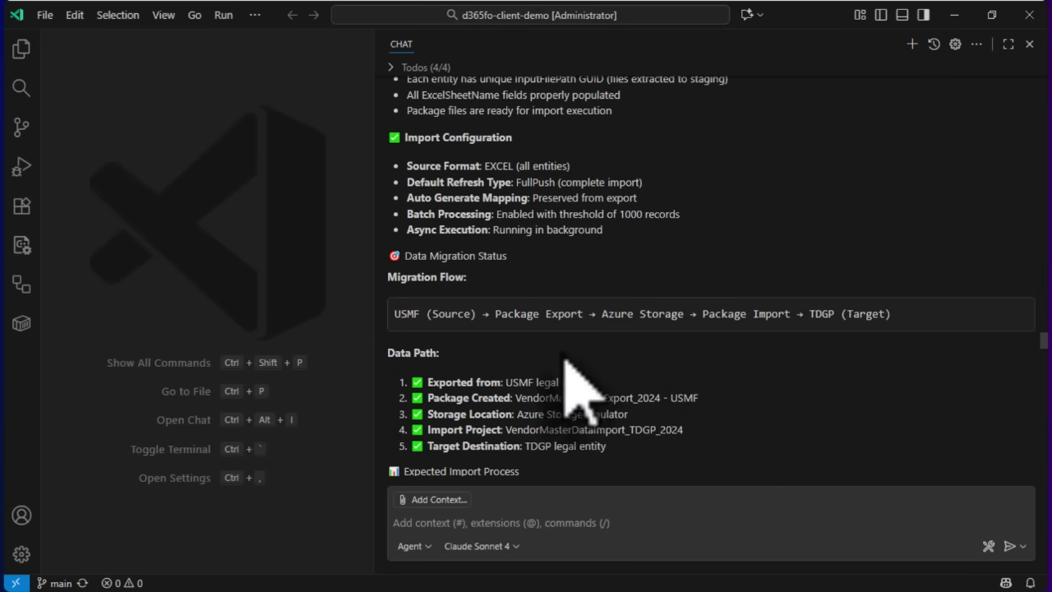
scroll(622, 443, "down", 6)
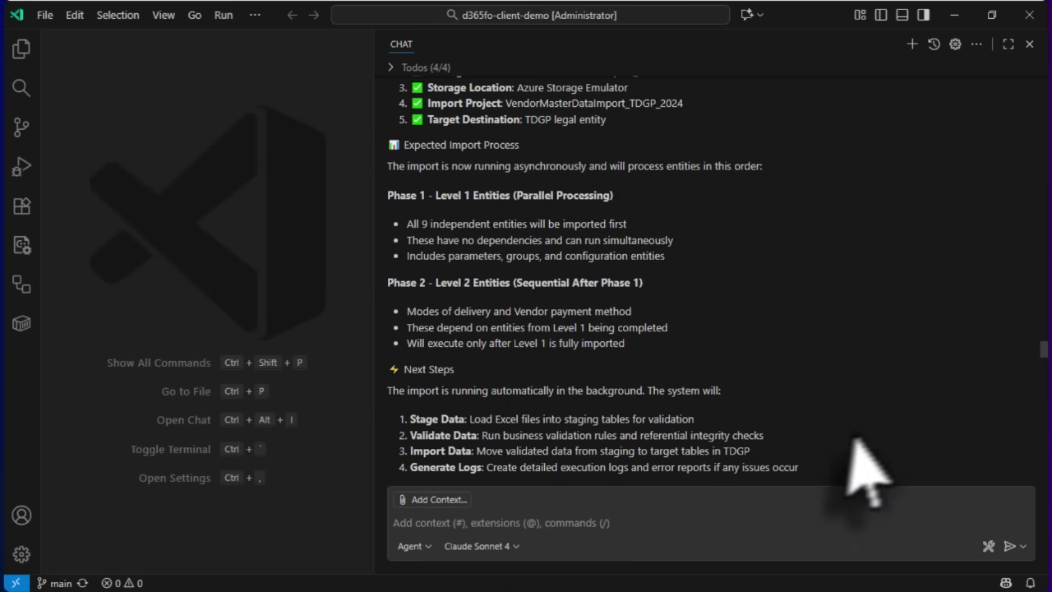
scroll(1044, 362, "down", 8)
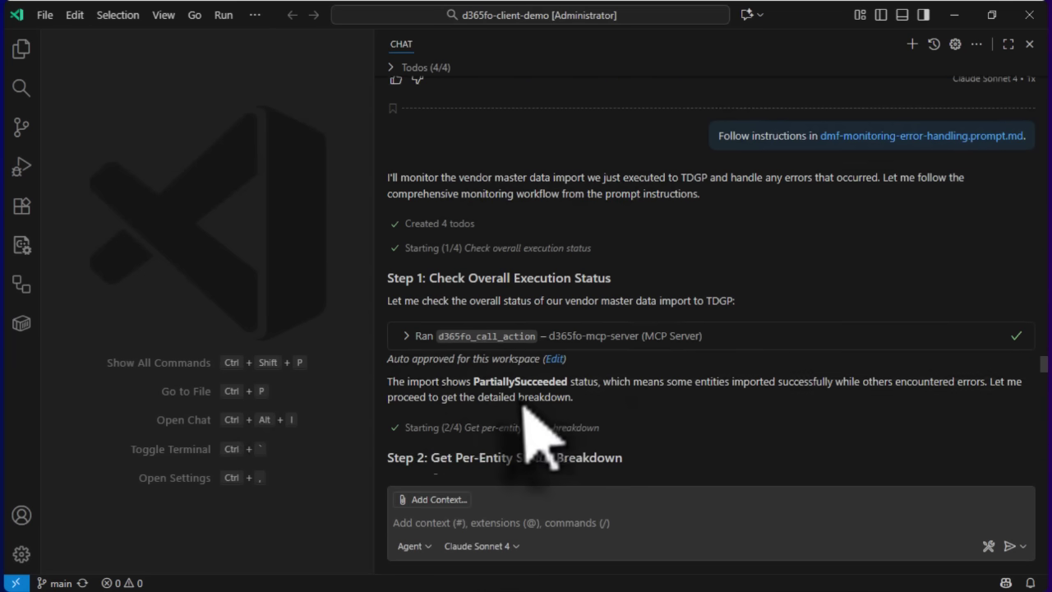
Expand the Step 1 status call, highlight the GetExecutionSummaryStatus action name in its input, and collapse the call
left_click(408, 296)
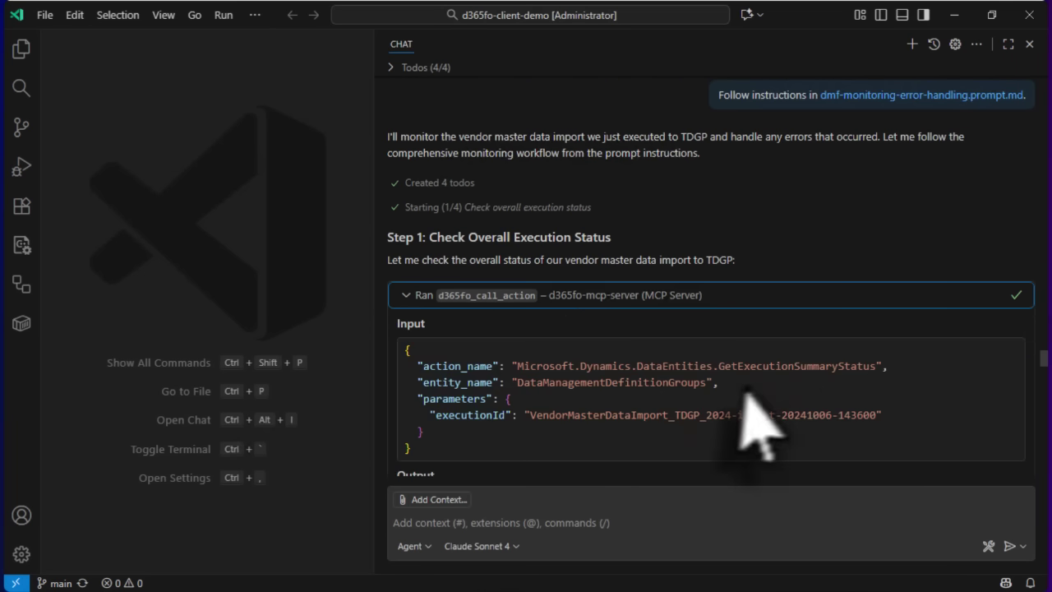
double_click(799, 367)
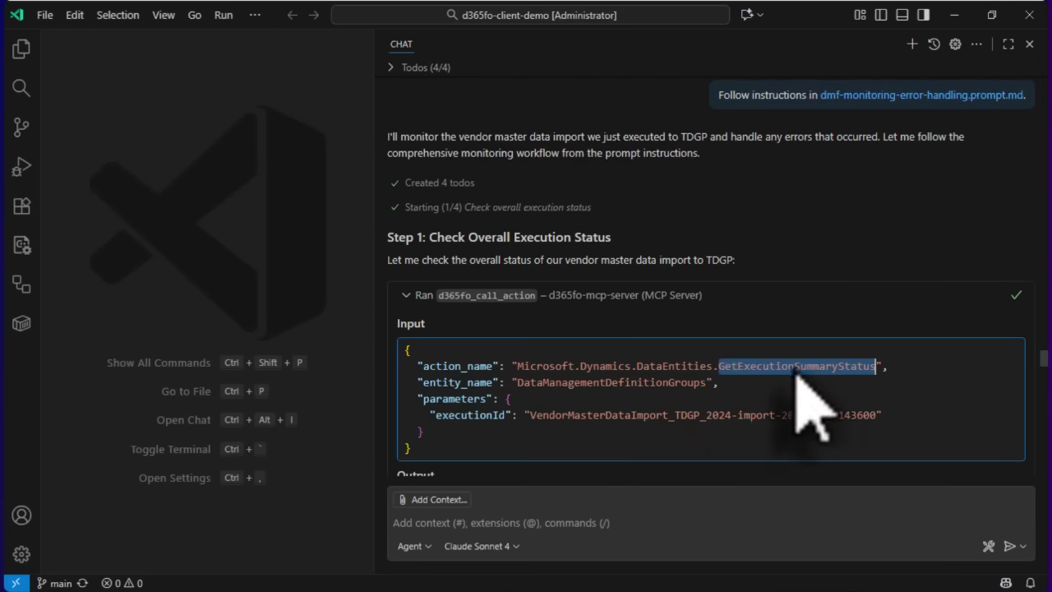
left_click(419, 296)
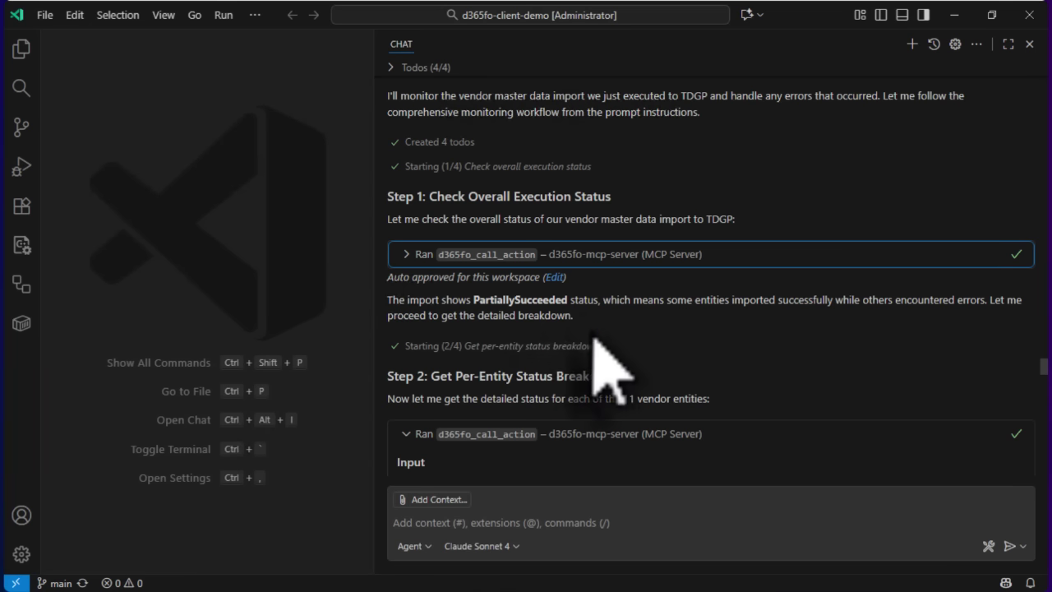
Review the input and per-entity output of the GetEntityExecutionSummaryStatusList call under Step 2, and collapse it
scroll(598, 364, "down", 3)
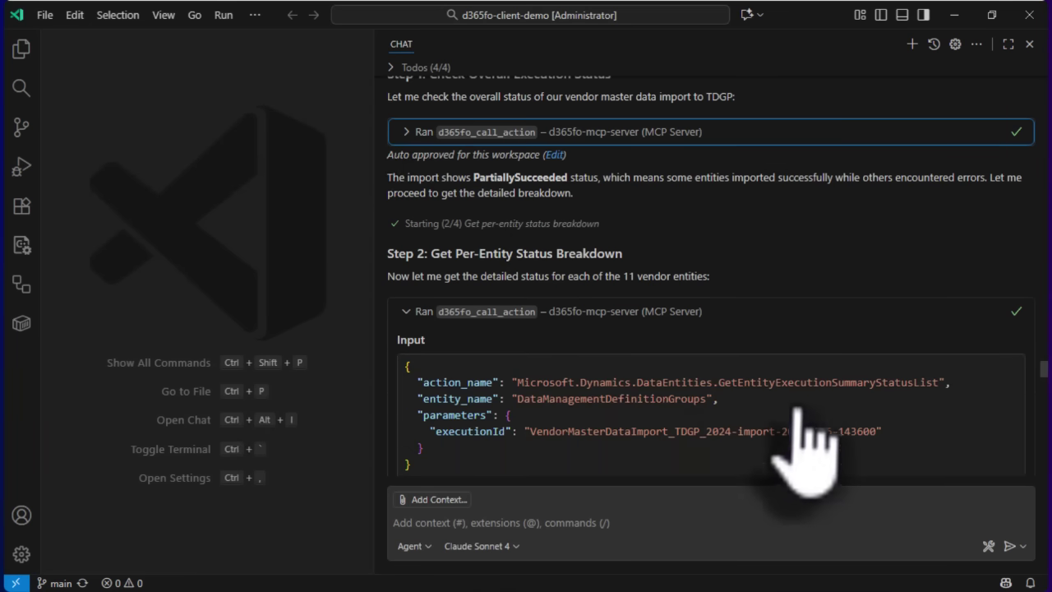
scroll(793, 431, "down", 5)
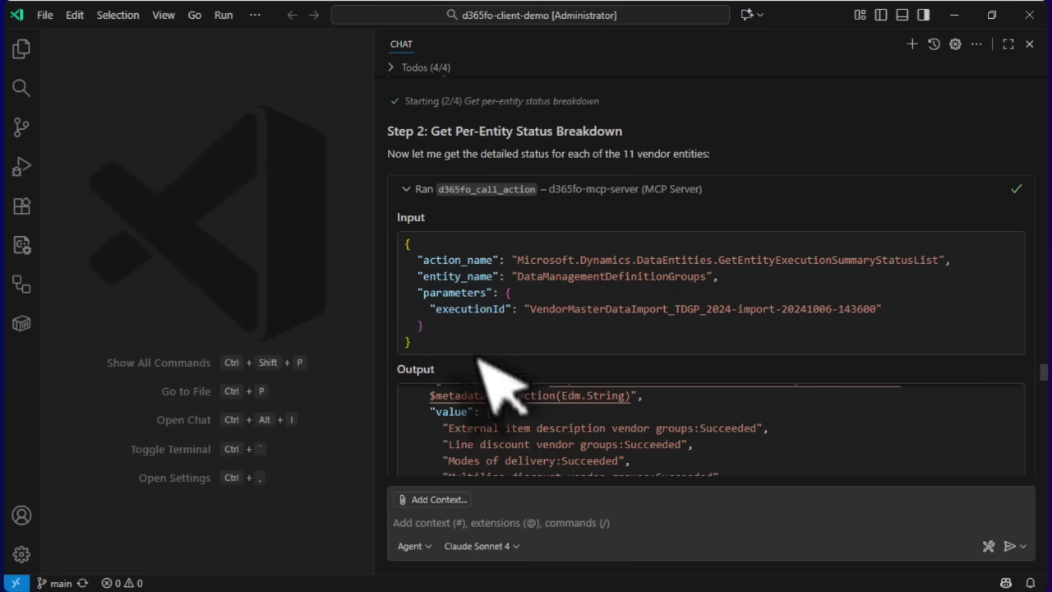
left_click(411, 191)
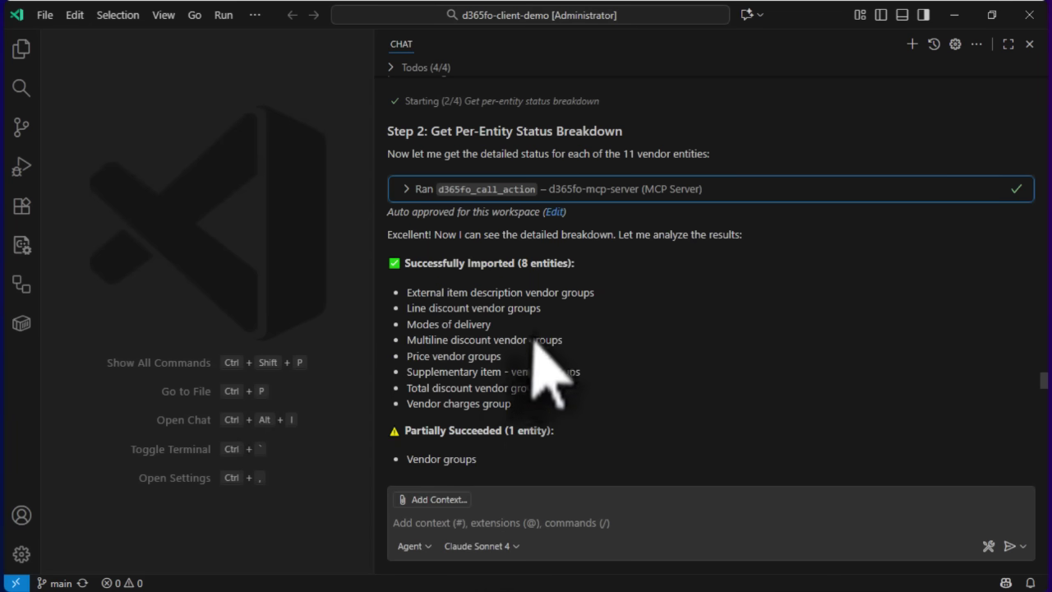
Review the error messages returned by the Step 3 call, highlight its GetExecutionErrors action name, and collapse the call
scroll(583, 378, "down", 1)
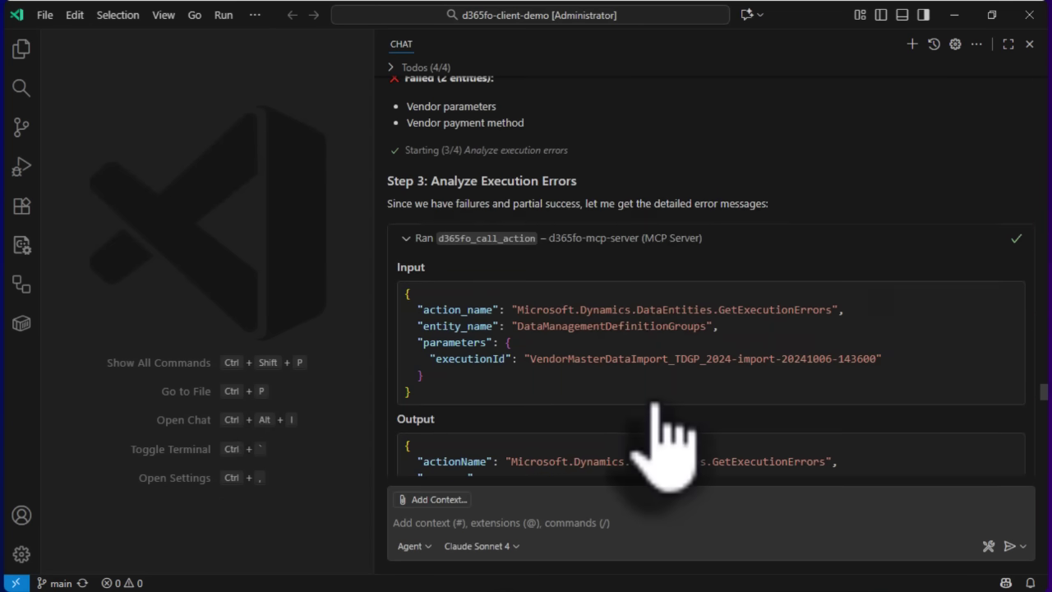
scroll(662, 432, "down", 3)
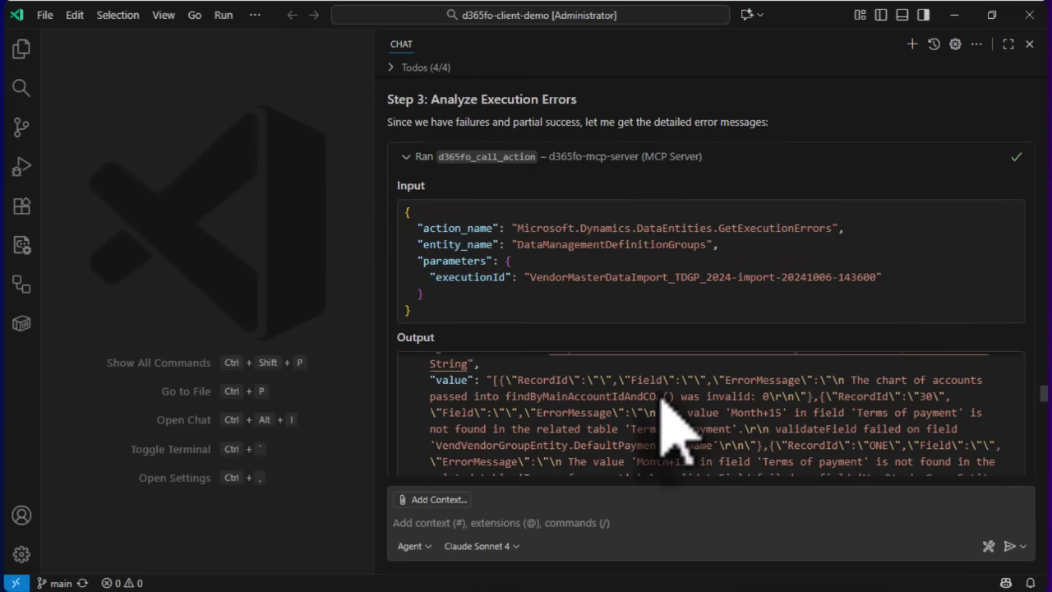
double_click(789, 227)
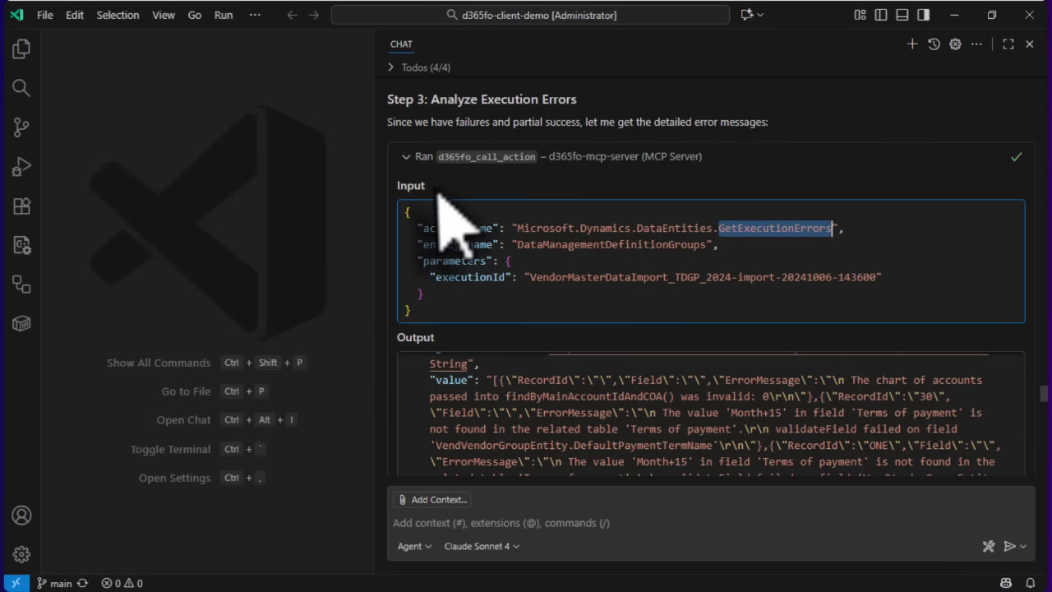
left_click(419, 157)
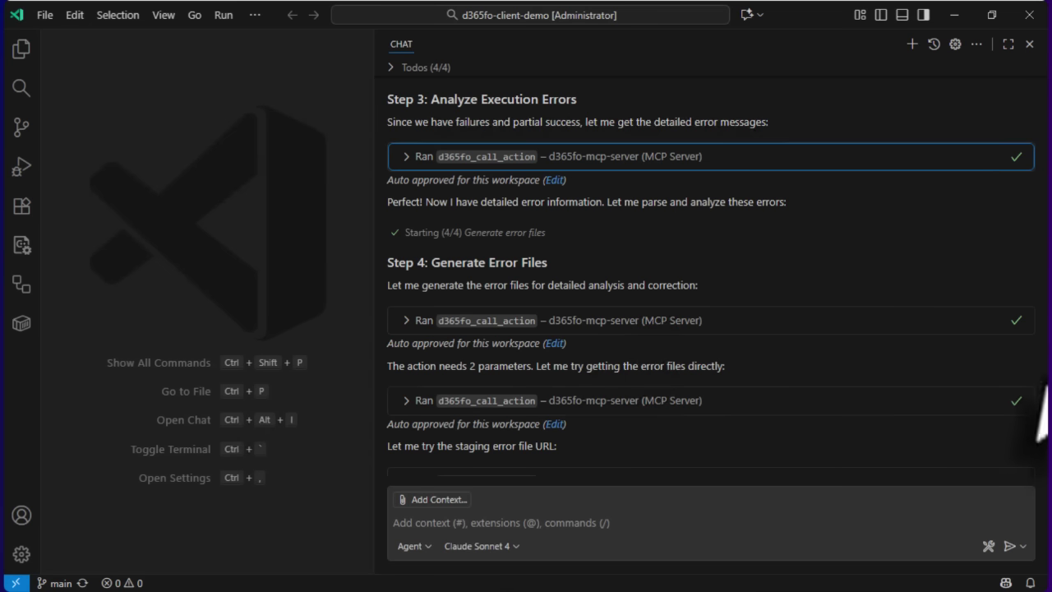
Read the agent's entity success breakdown, detailed entity results, and the three error categories with their affected records and root causes
scroll(1039, 415, "down", 4)
scroll(1040, 415, "down", 10)
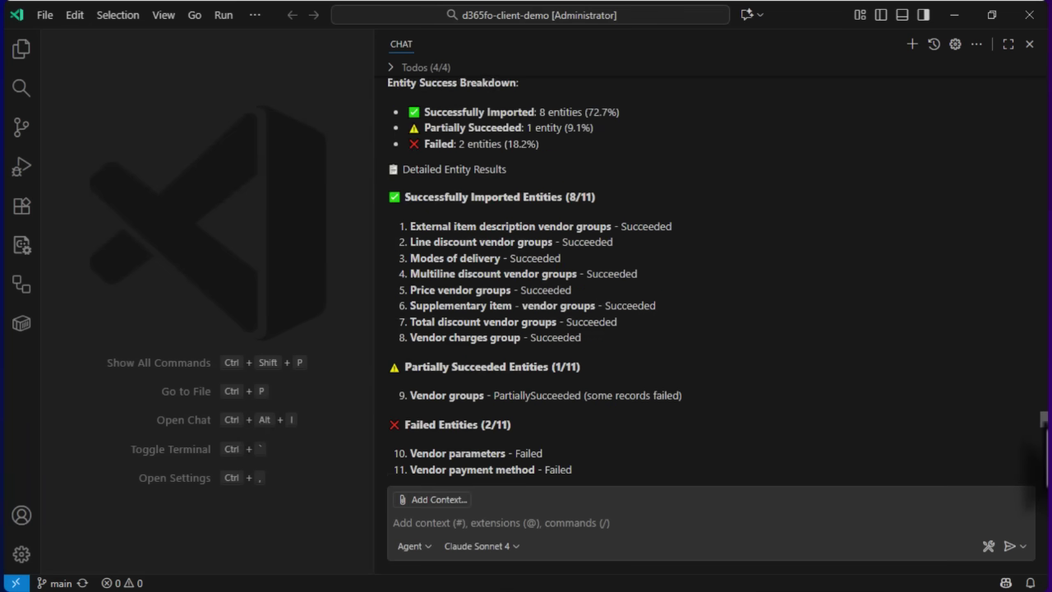
scroll(1039, 444, "down", 1)
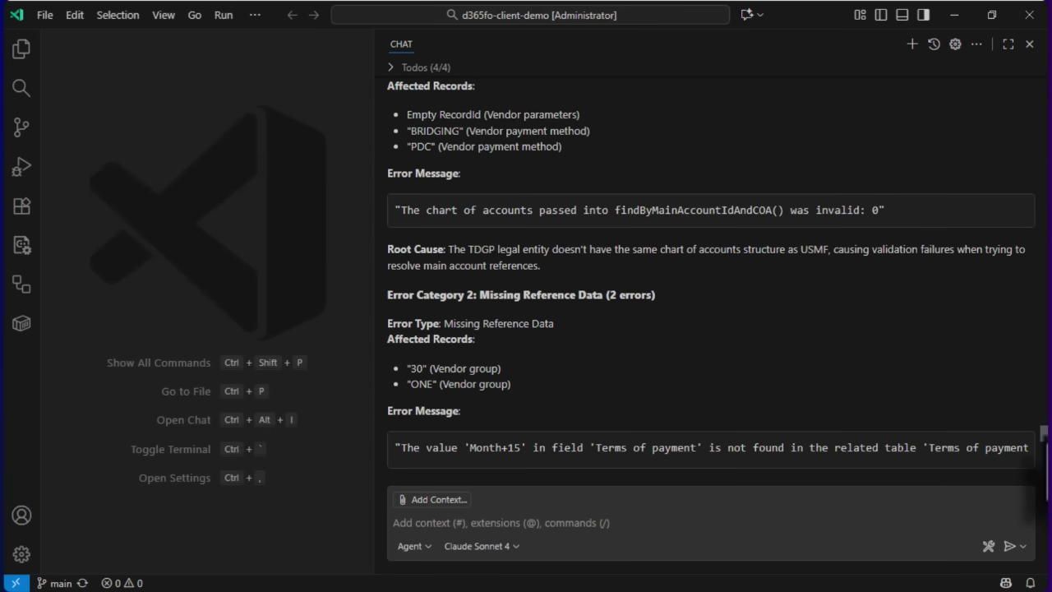
scroll(1039, 443, "up", 1)
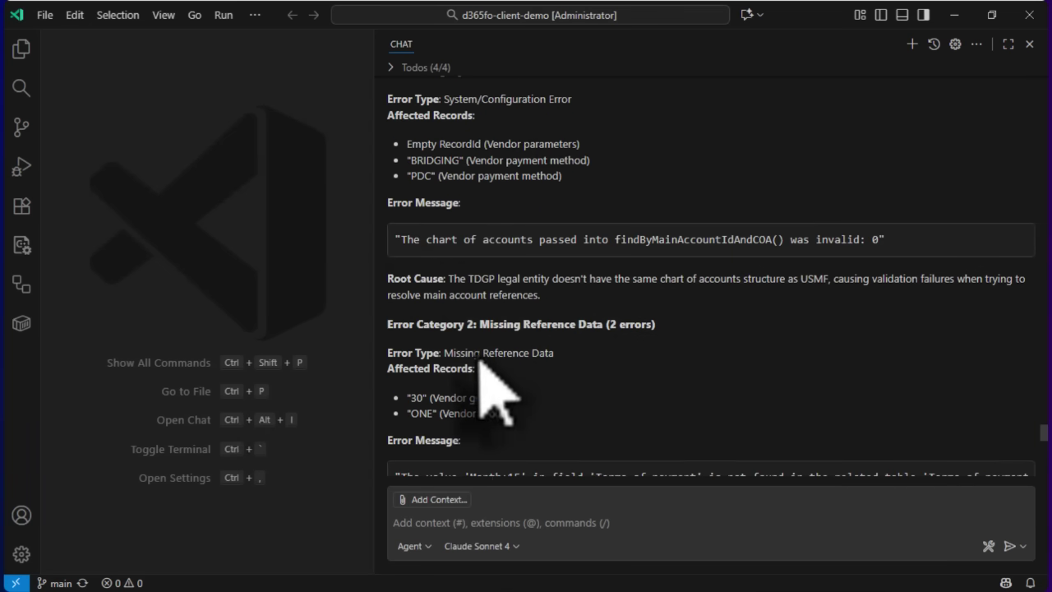
scroll(472, 370, "down", 3)
scroll(638, 386, "down", 4)
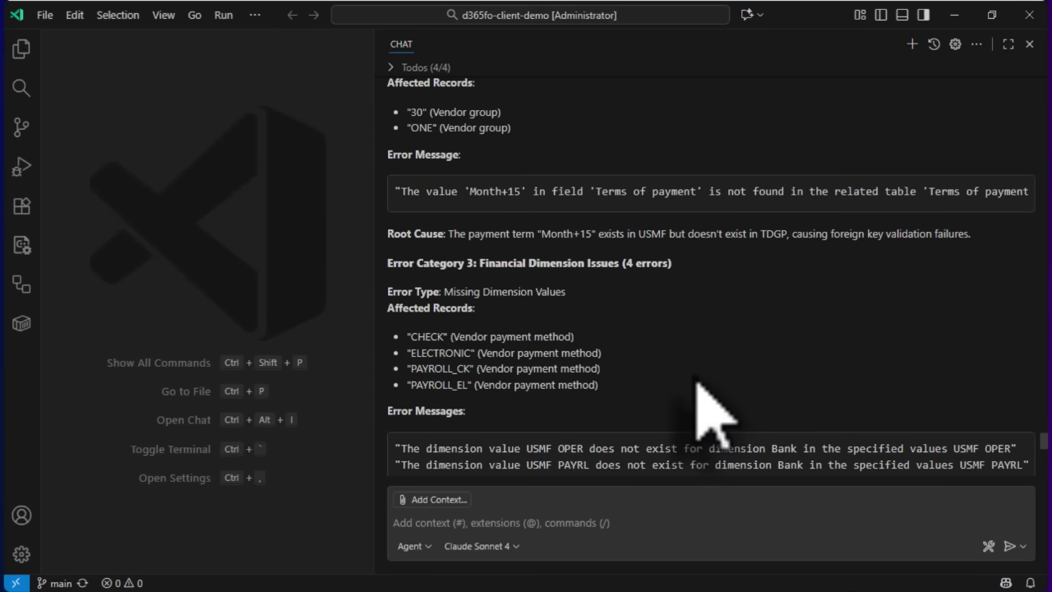
scroll(696, 383, "down", 3)
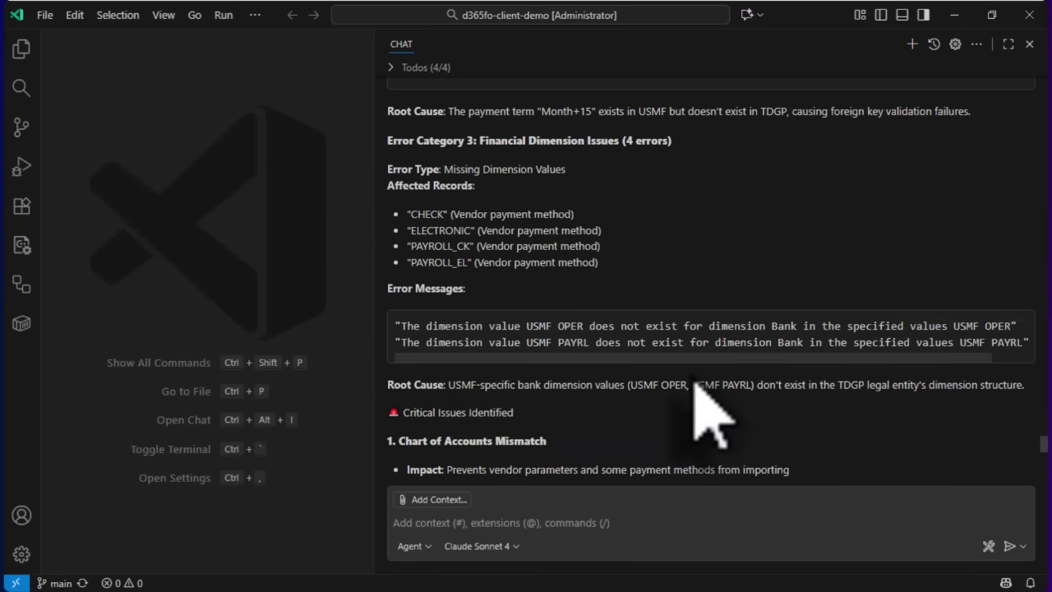
Read the report from Critical Issues Identified through Next Steps, and go back over the recommended resolution steps and critical issues
scroll(679, 379, "down", 2)
scroll(486, 337, "down", 3)
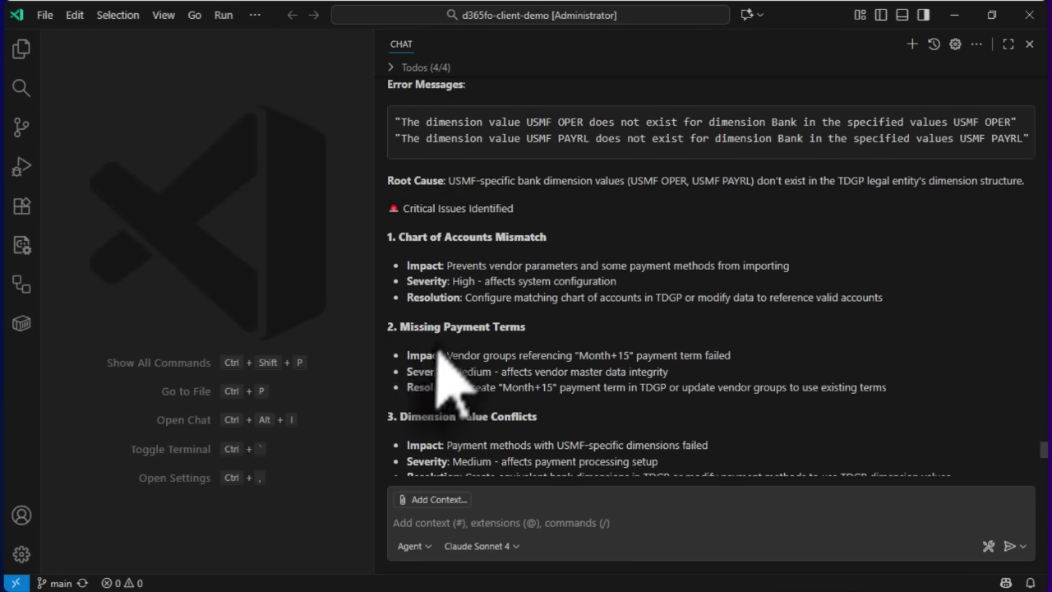
scroll(483, 343, "down", 1)
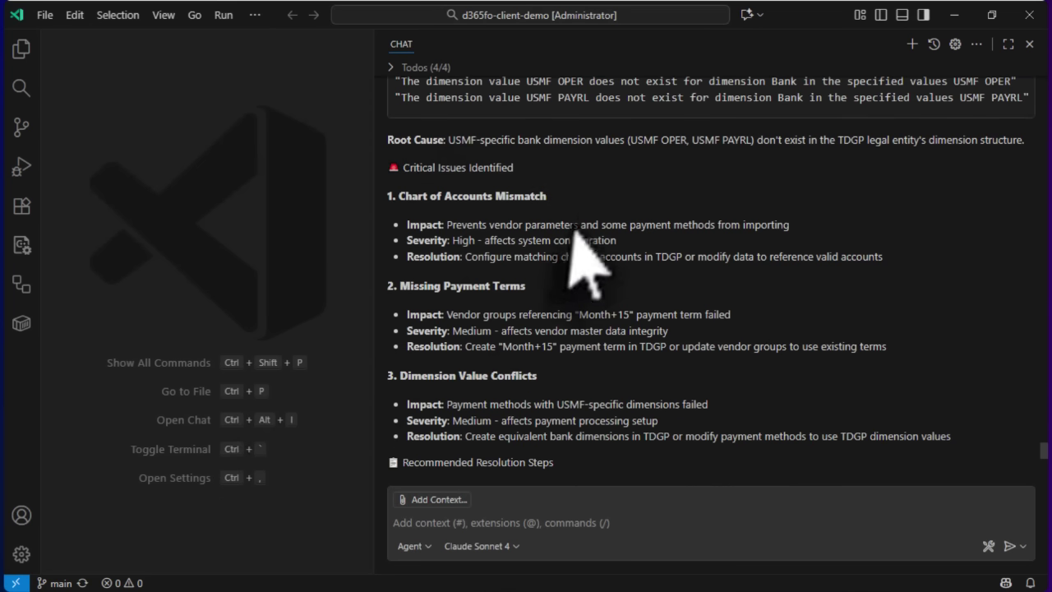
scroll(565, 261, "down", 8)
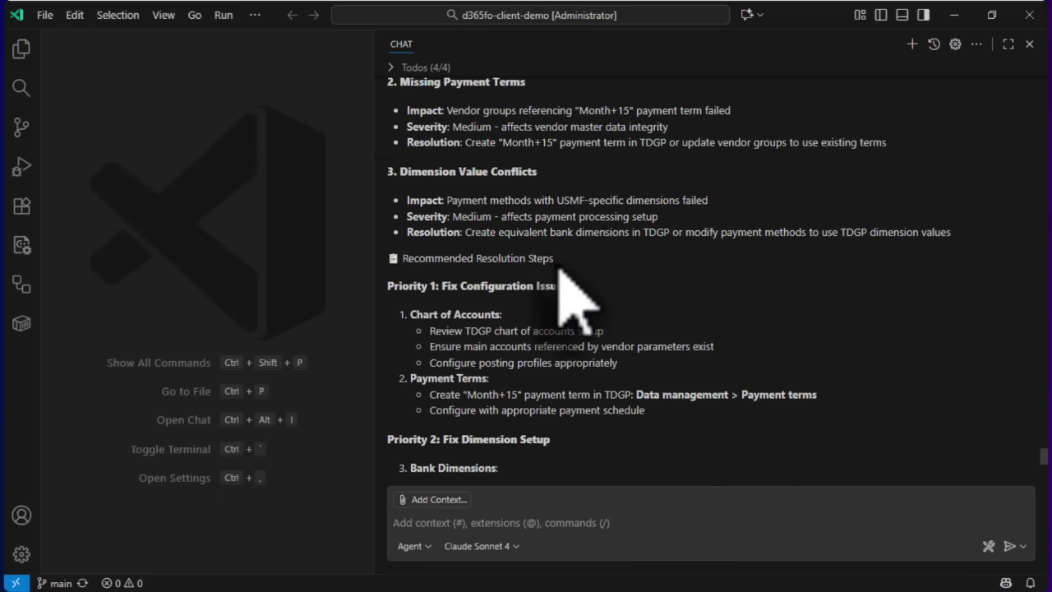
scroll(557, 272, "down", 10)
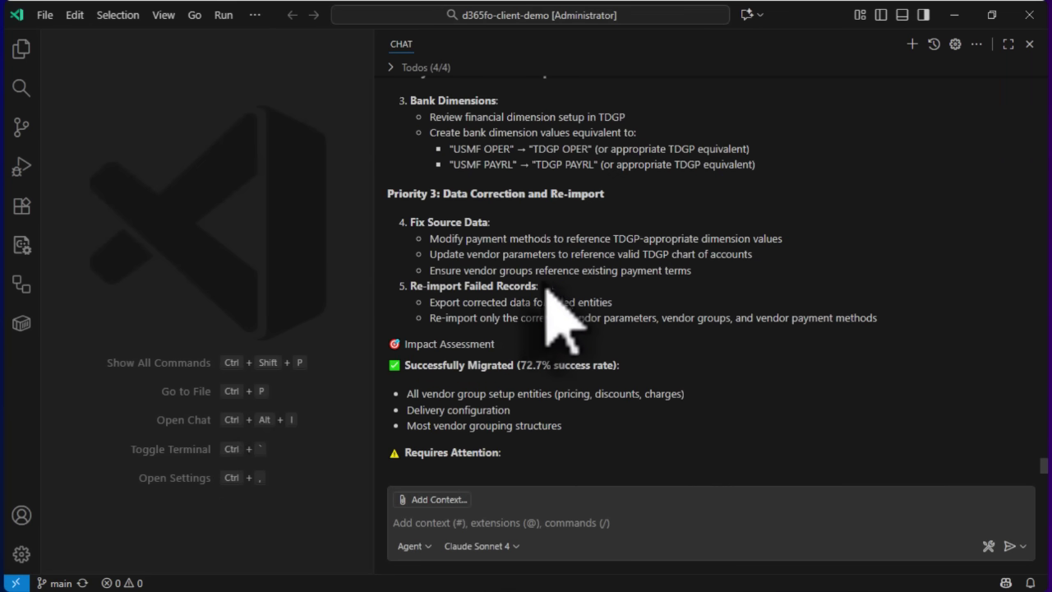
scroll(534, 304, "down", 1)
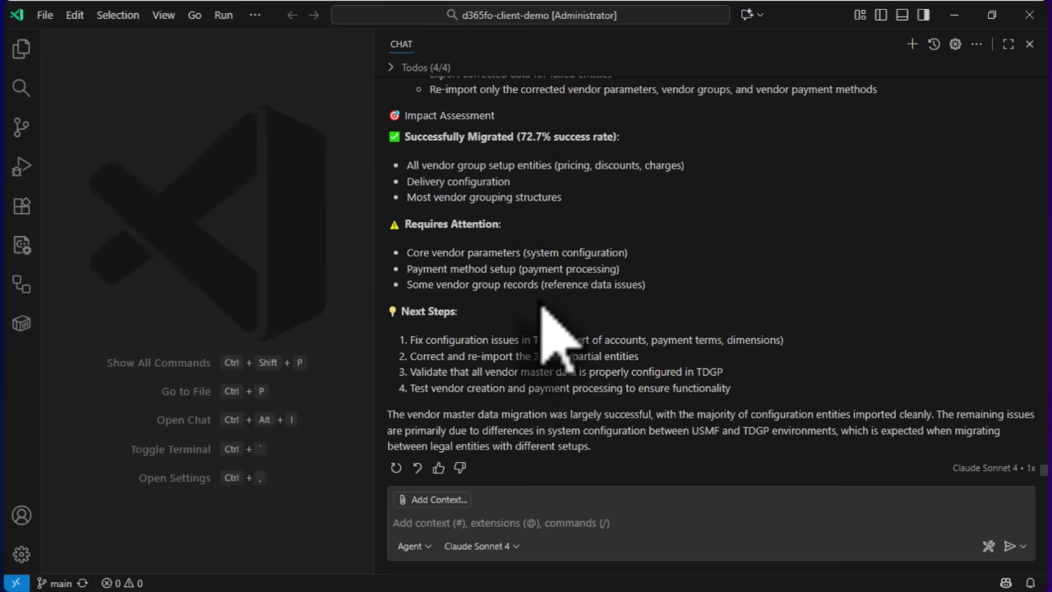
scroll(542, 305, "up", 7)
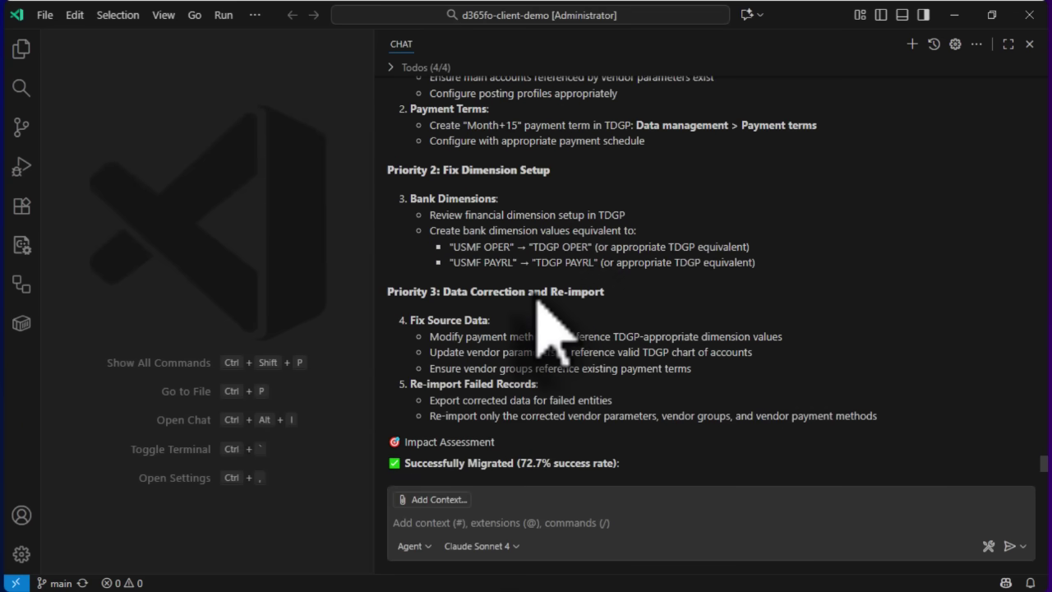
scroll(538, 302, "up", 4)
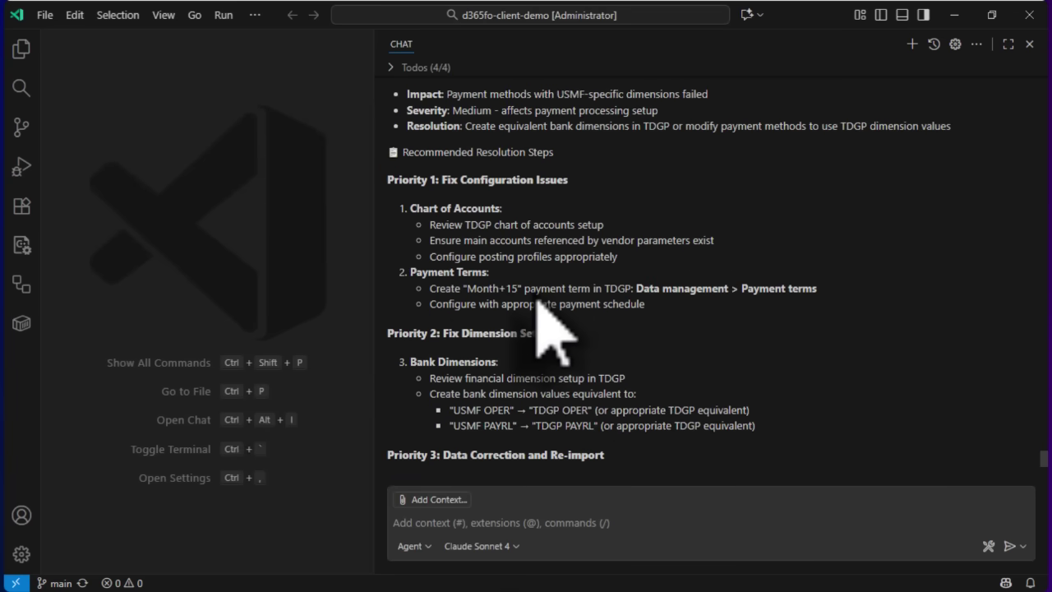
scroll(537, 302, "up", 7)
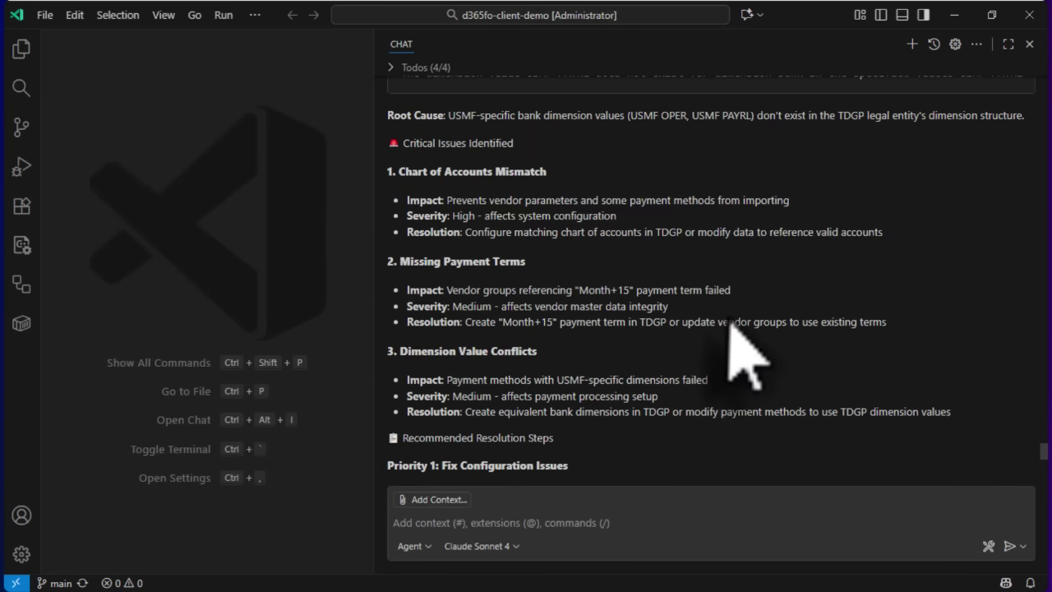
scroll(729, 320, "down", 2)
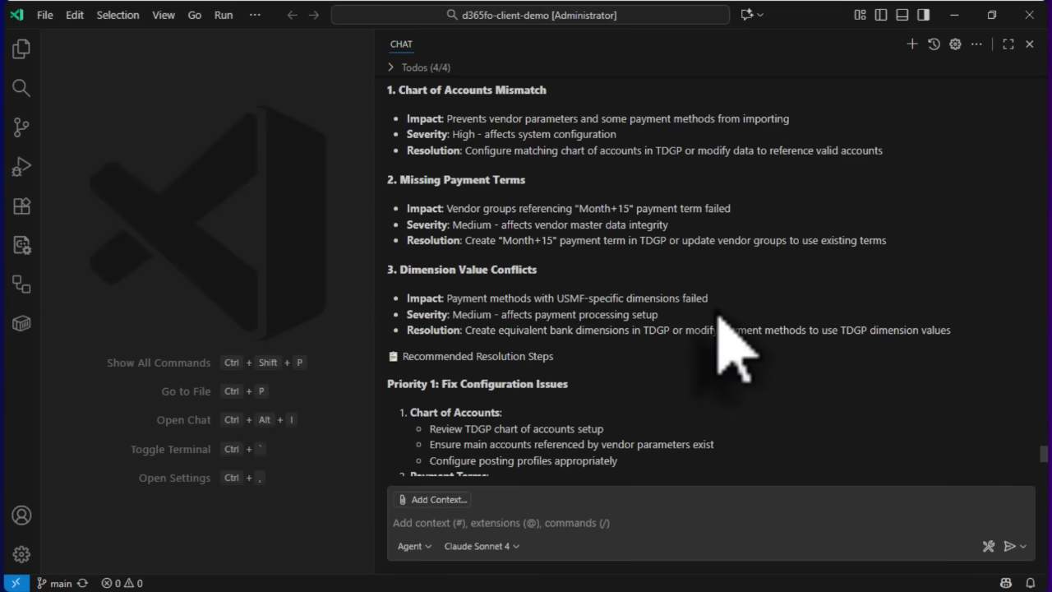